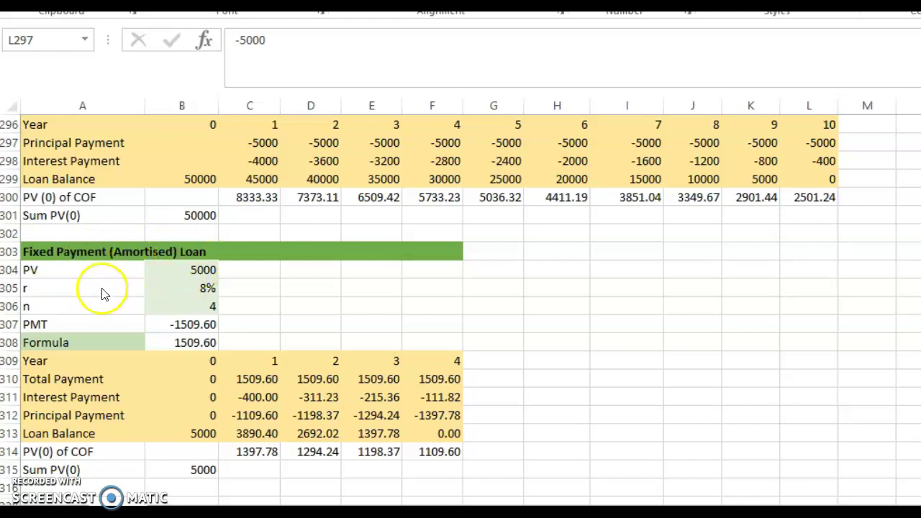
Step: Examine the amortised loan's PV, rate and term inputs, then the PMT function and the manual payment formula in B304:B308
left_click(200, 270)
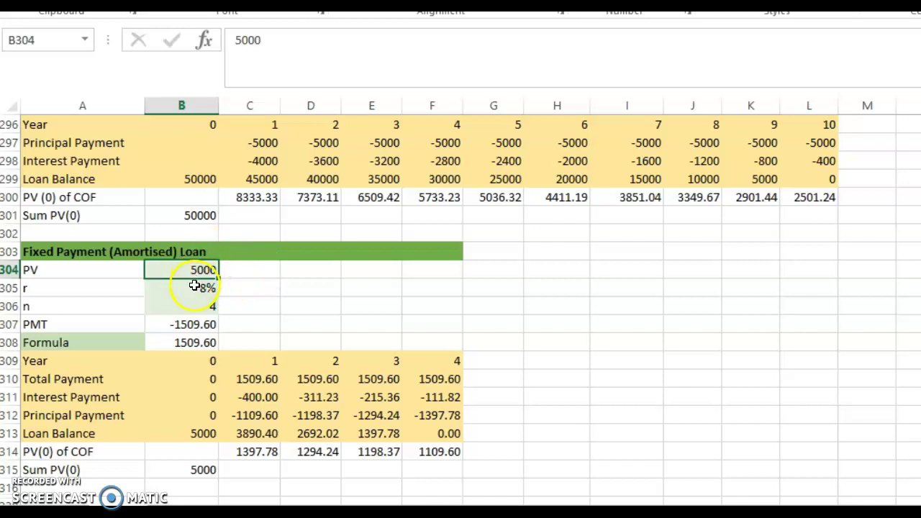
left_click(193, 286)
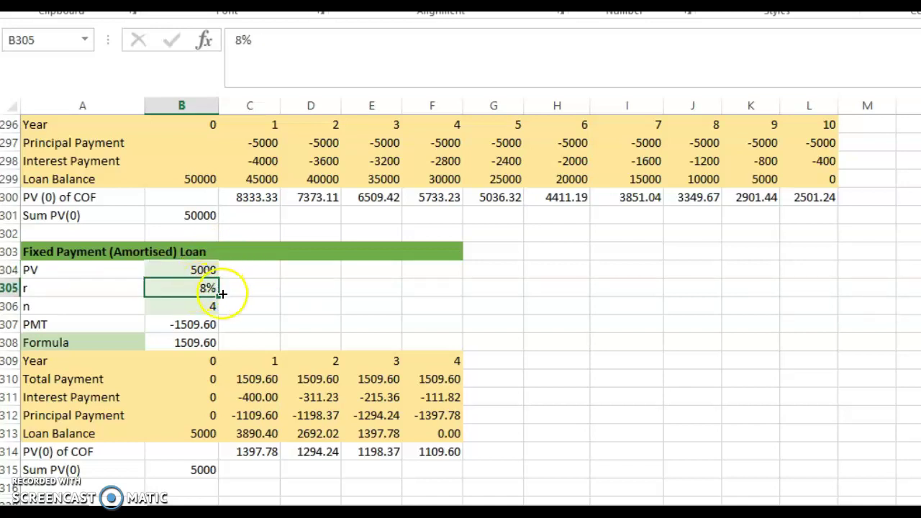
left_click(198, 309)
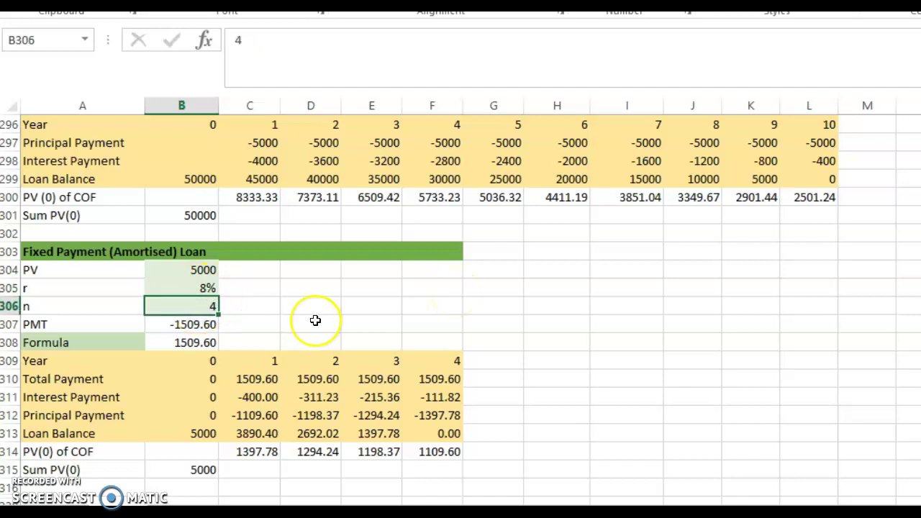
left_click(191, 324)
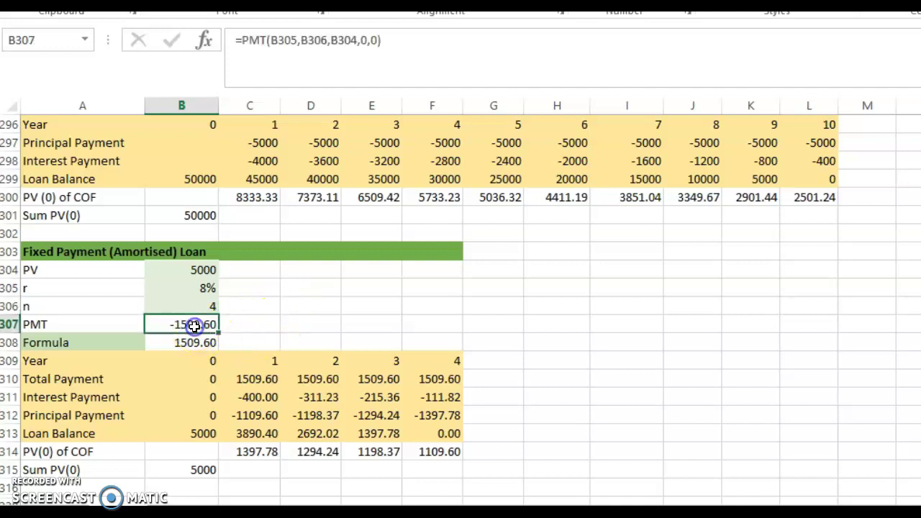
left_click(272, 40)
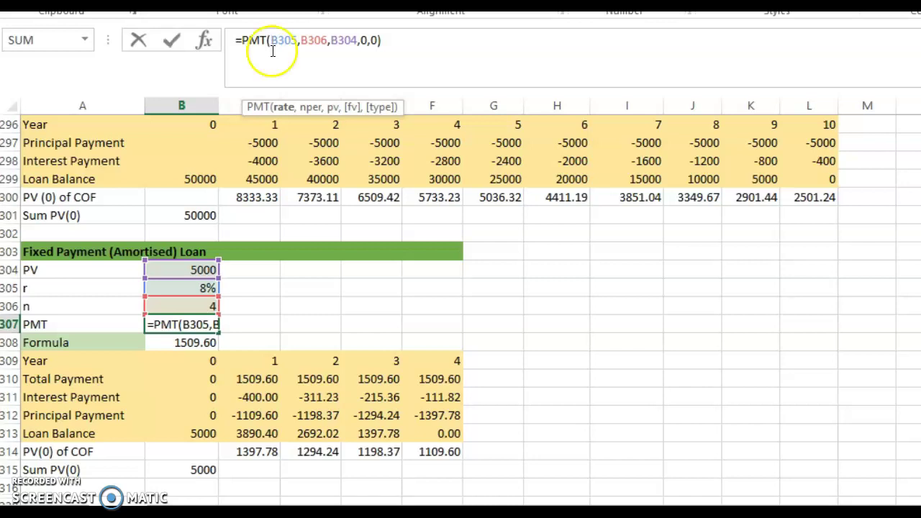
left_click(167, 343)
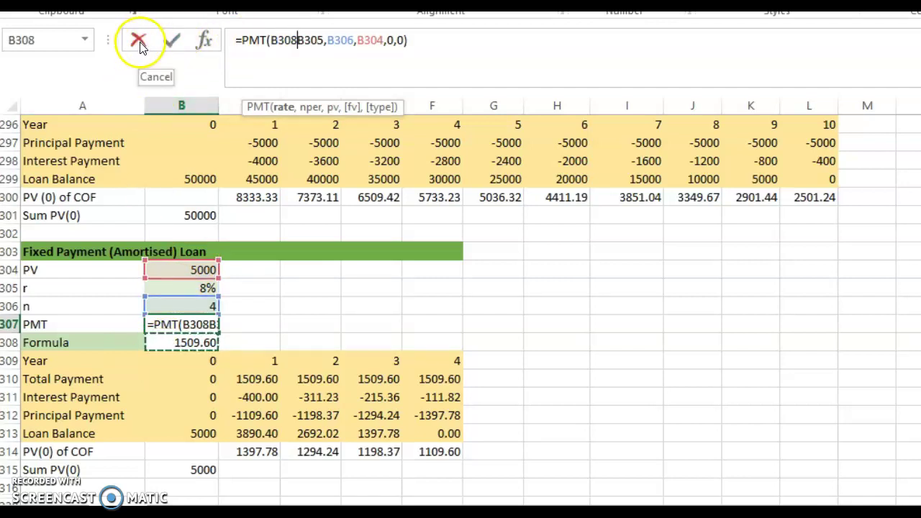
left_click(140, 44)
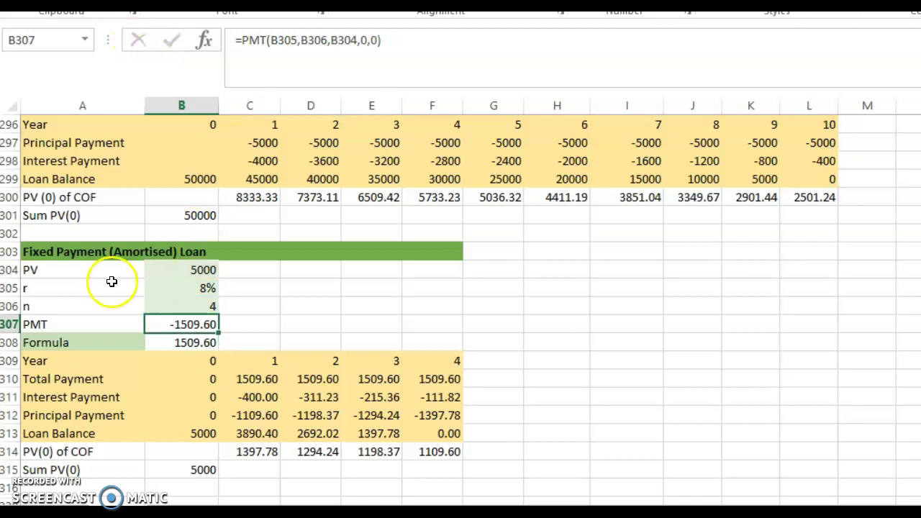
left_click(95, 342)
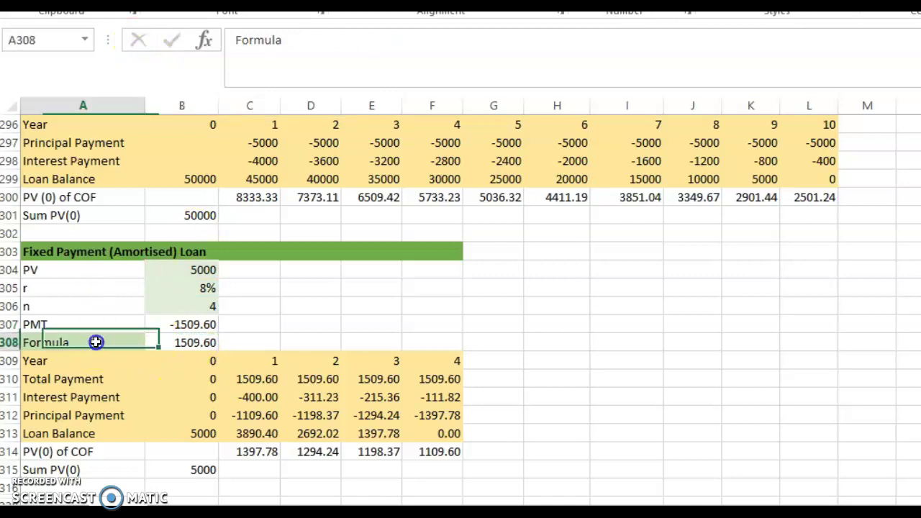
left_click(165, 342)
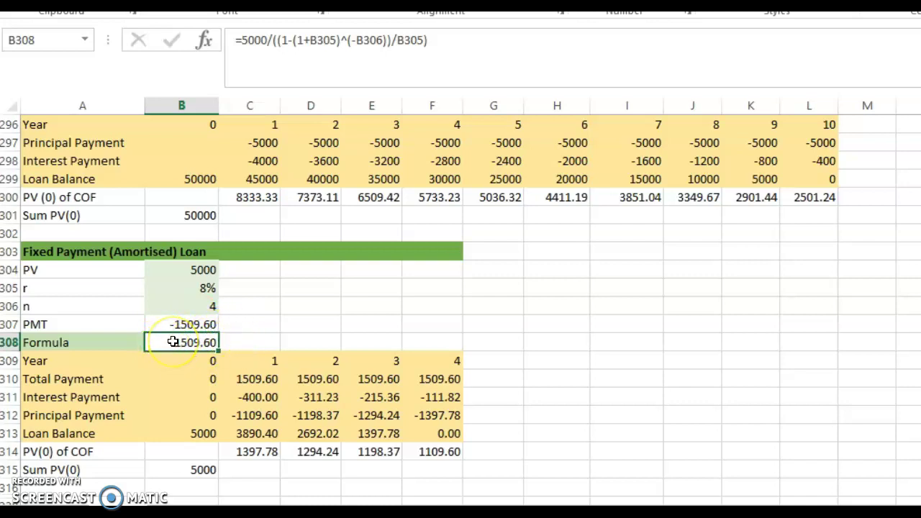
Step: Check the schedule's Year headings in B309:F309 against the number of periods in B306
left_click(249, 381)
left_click(206, 360)
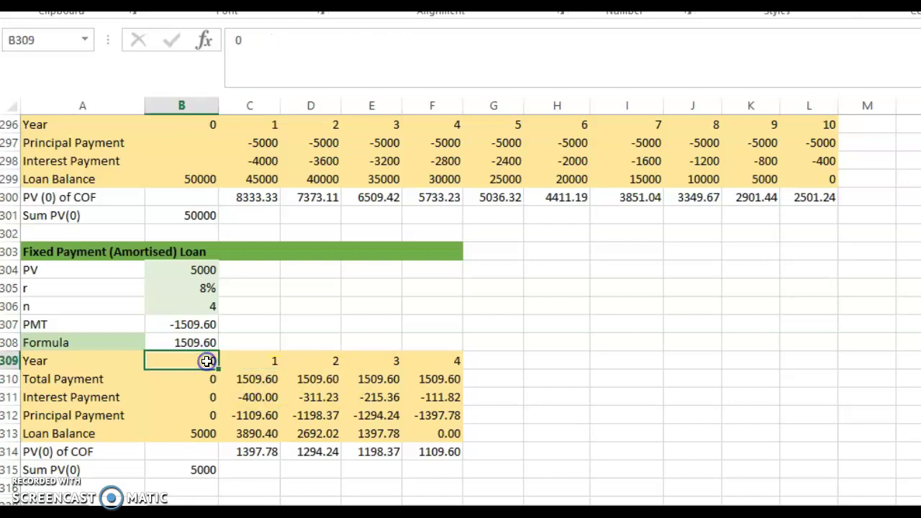
left_click(270, 361)
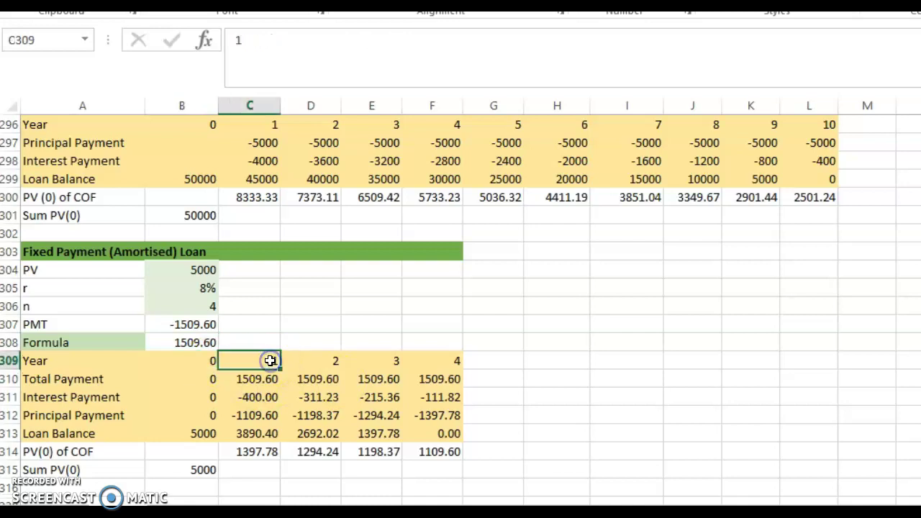
left_click_drag(208, 360, 258, 361)
left_click(255, 361)
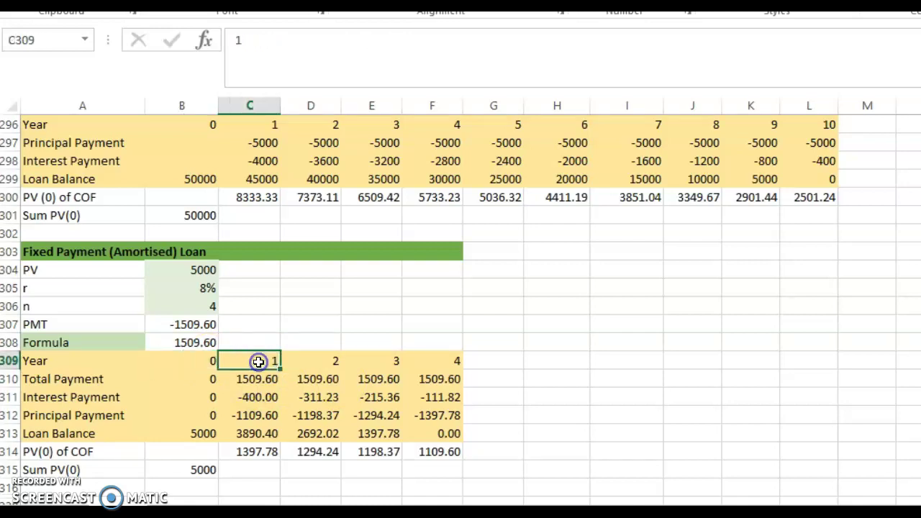
left_click(306, 361)
left_click(373, 359)
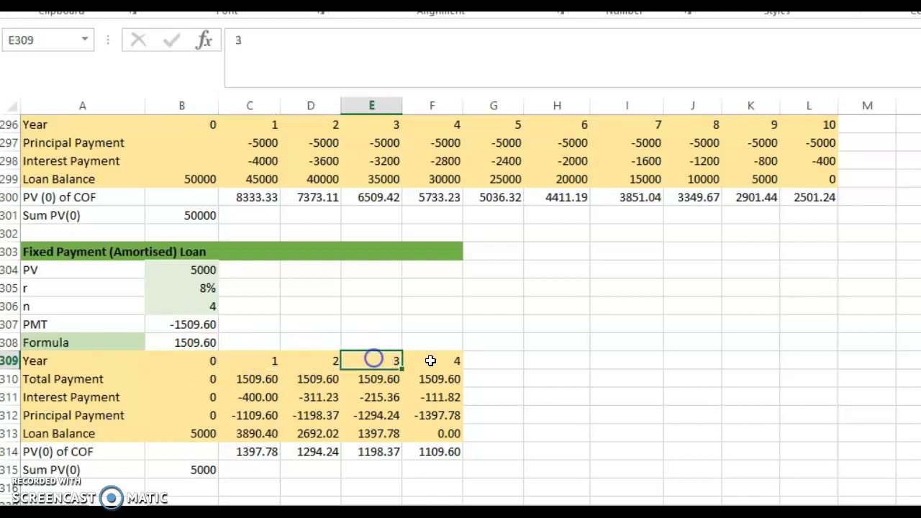
left_click(425, 361)
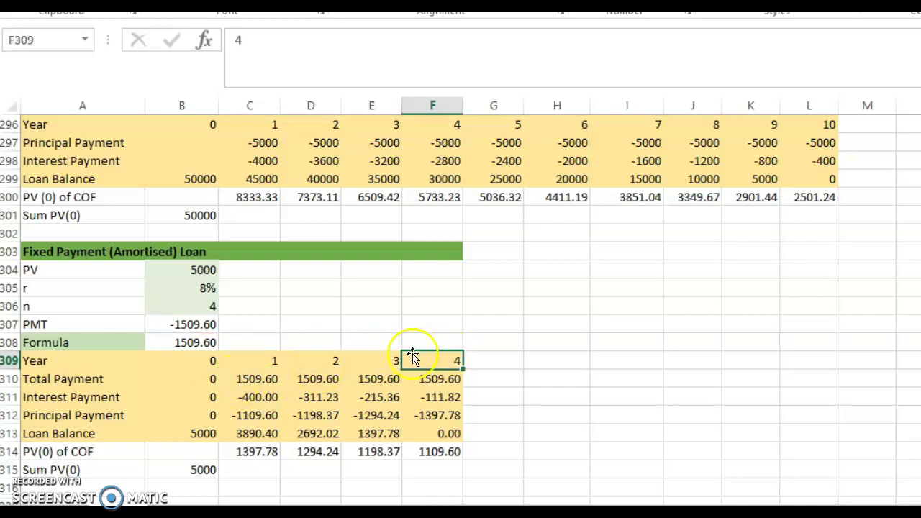
left_click(196, 308)
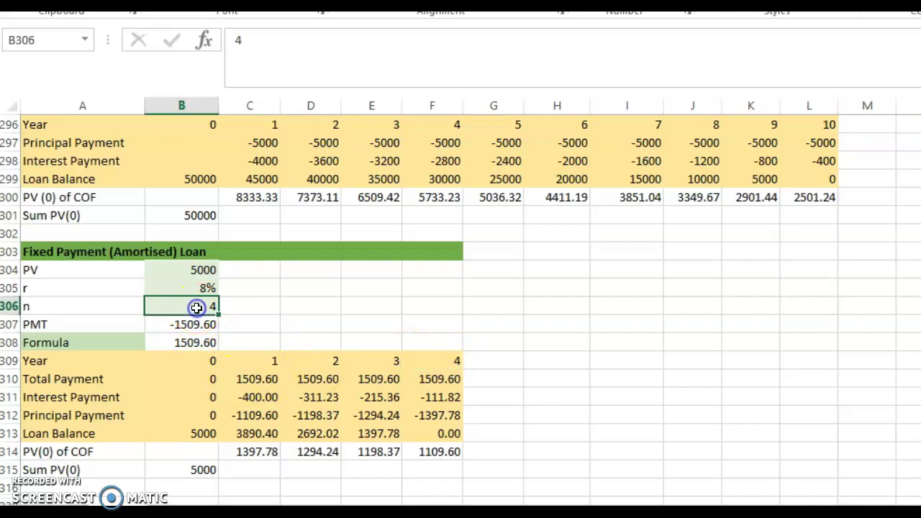
Step: Review the opening loan balance in B313 and trace the Total Payment cells C310:F310 to the calculated payment in B308
left_click(202, 432)
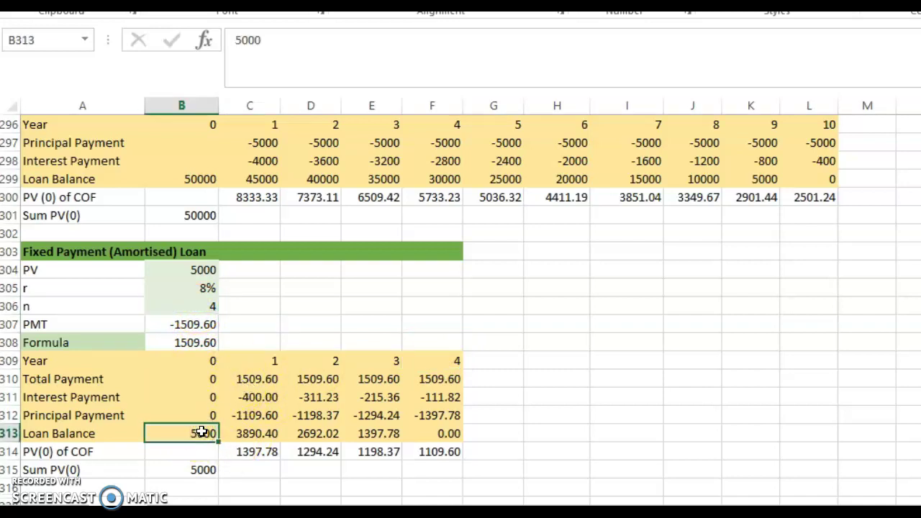
left_click_drag(245, 379, 427, 379)
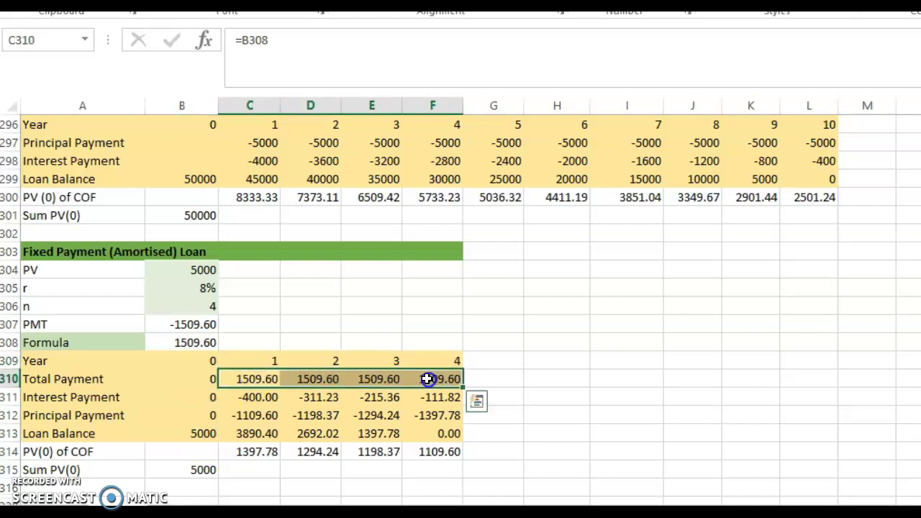
left_click(205, 343)
left_click(254, 385)
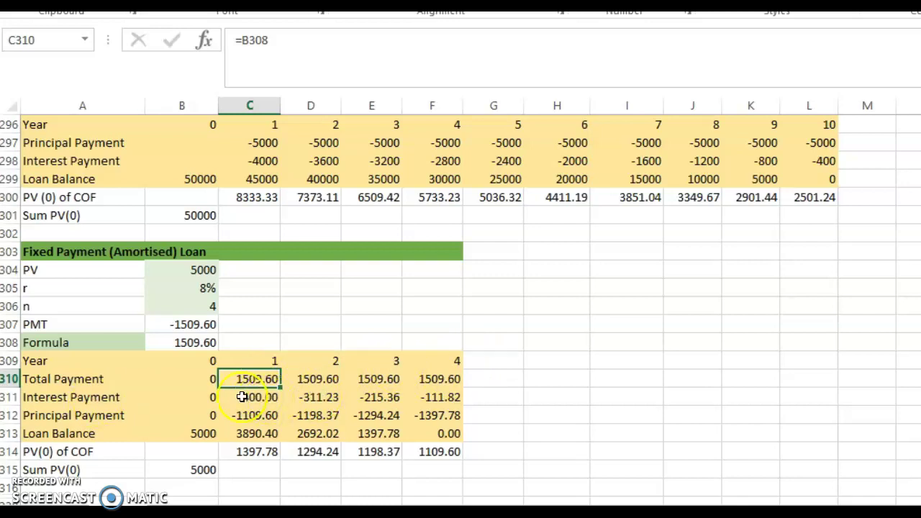
Step: Trace the year 1 interest payment in C311 to the interest rate in B305 and the opening loan balance in B313
left_click(206, 288)
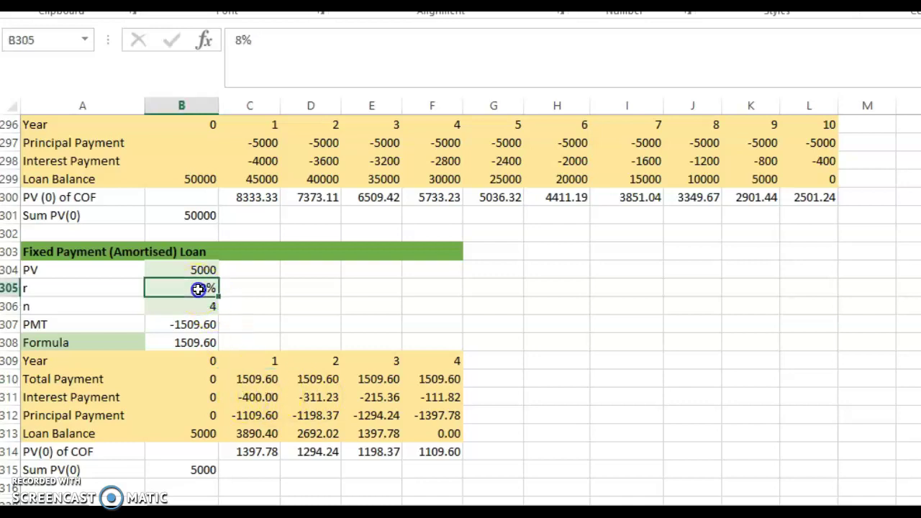
left_click(201, 432)
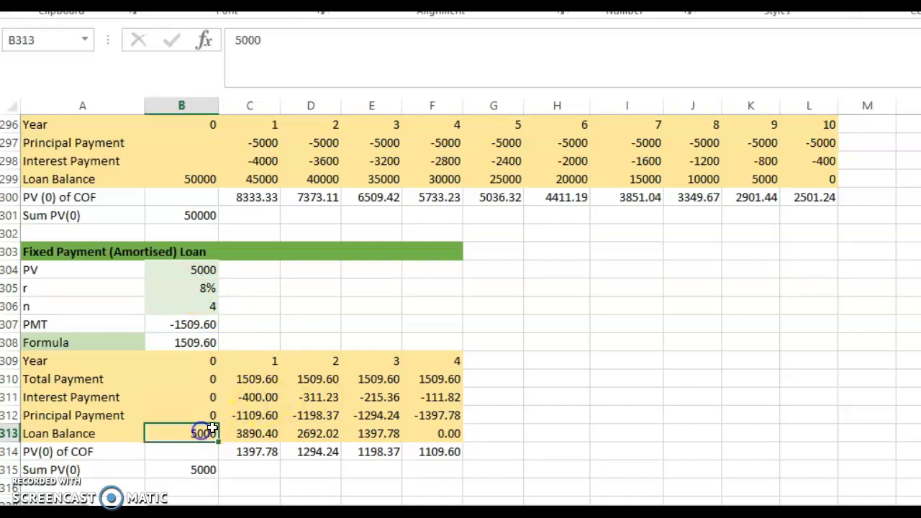
left_click(196, 288)
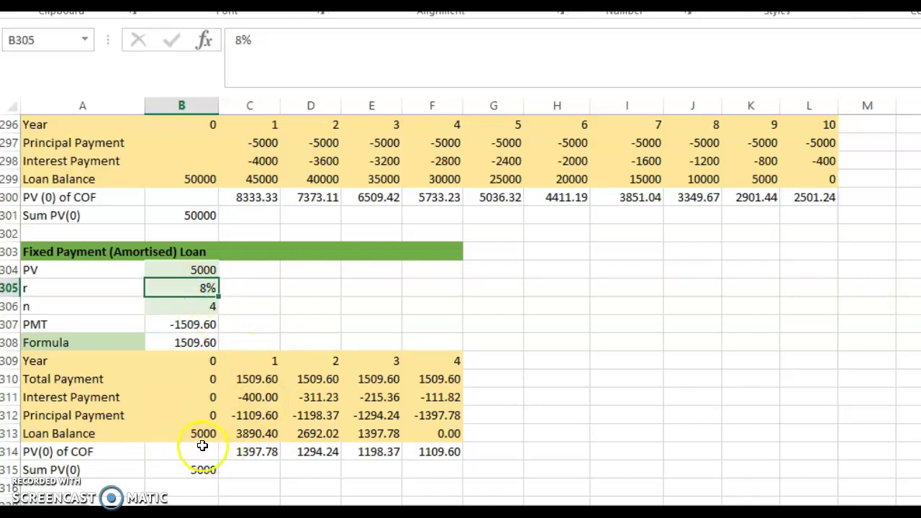
left_click_drag(200, 434, 262, 398)
left_click(260, 395)
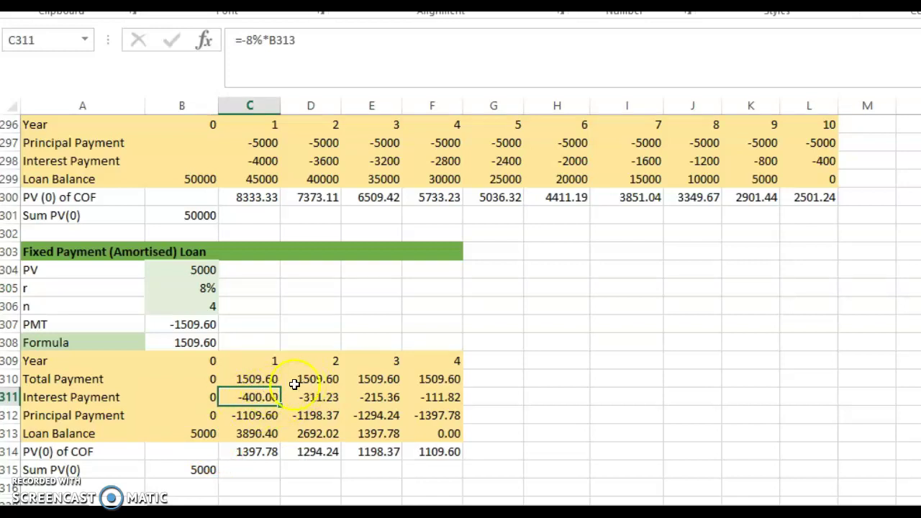
Step: Examine how the year 1 principal payment in C312 derives from the total payment in C310 and the interest payment in C311
left_click(265, 379)
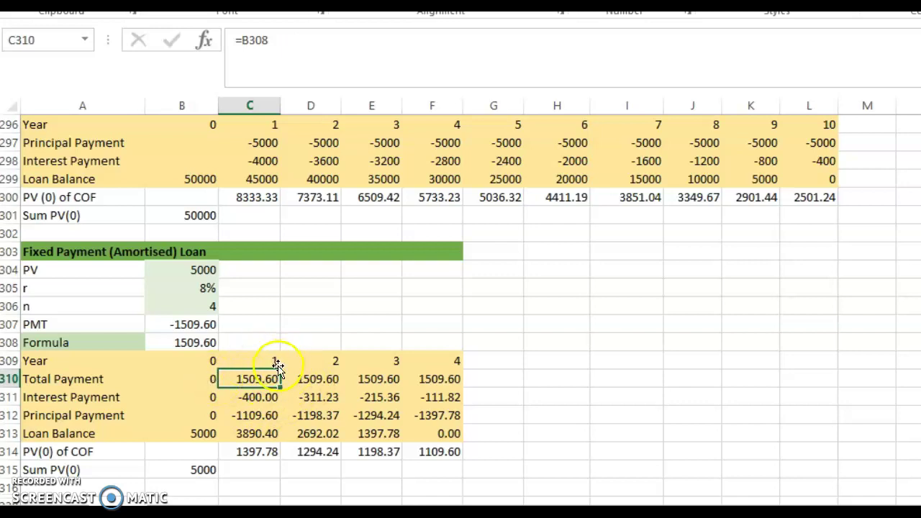
left_click(264, 398)
left_click(264, 413)
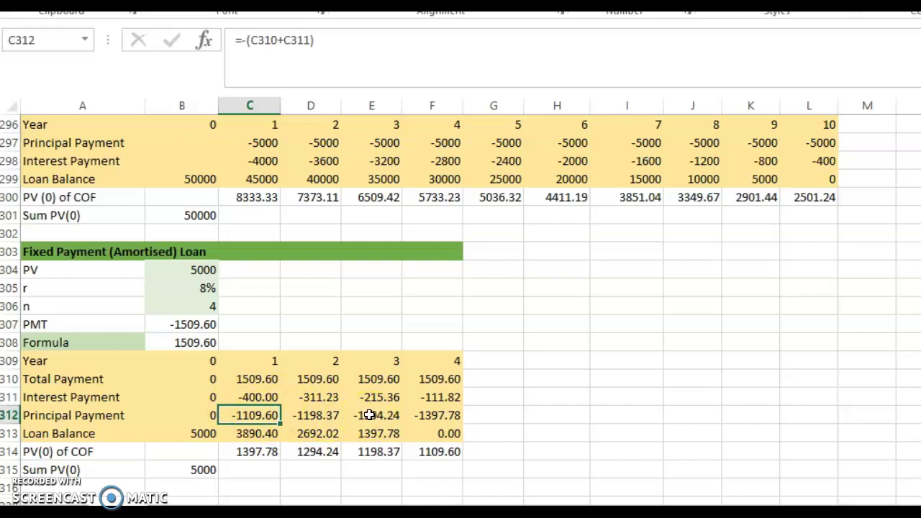
left_click(263, 398)
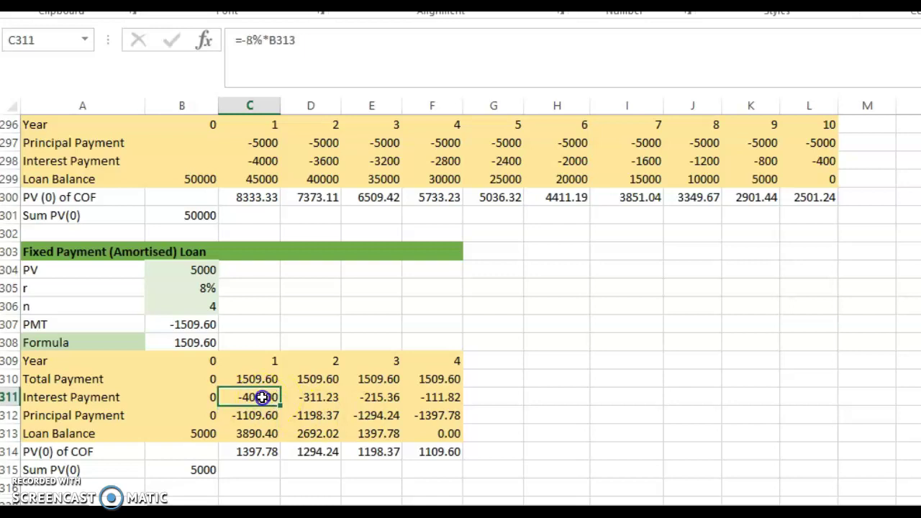
left_click(264, 415)
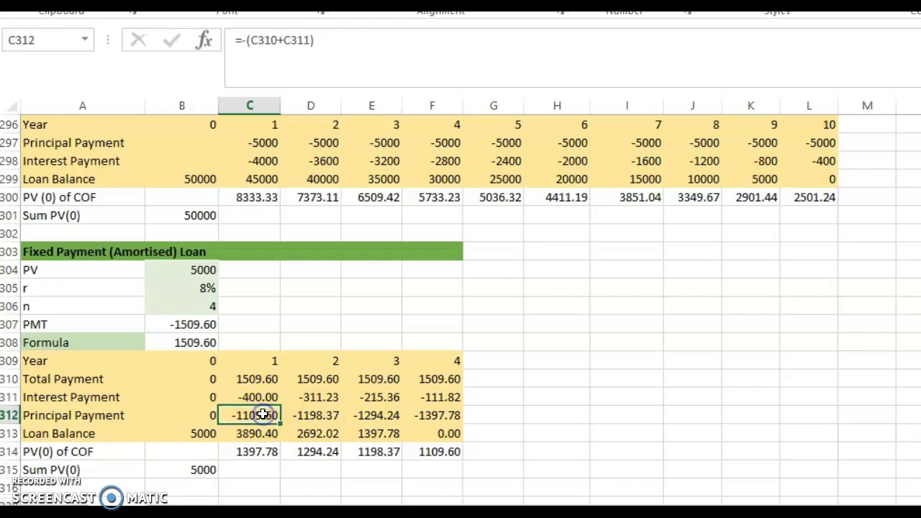
left_click(255, 377)
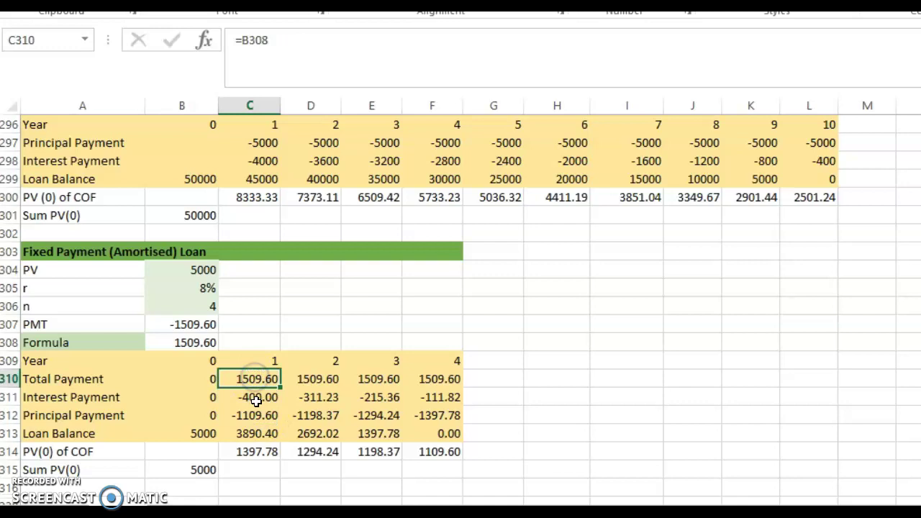
left_click(253, 397)
left_click(254, 416)
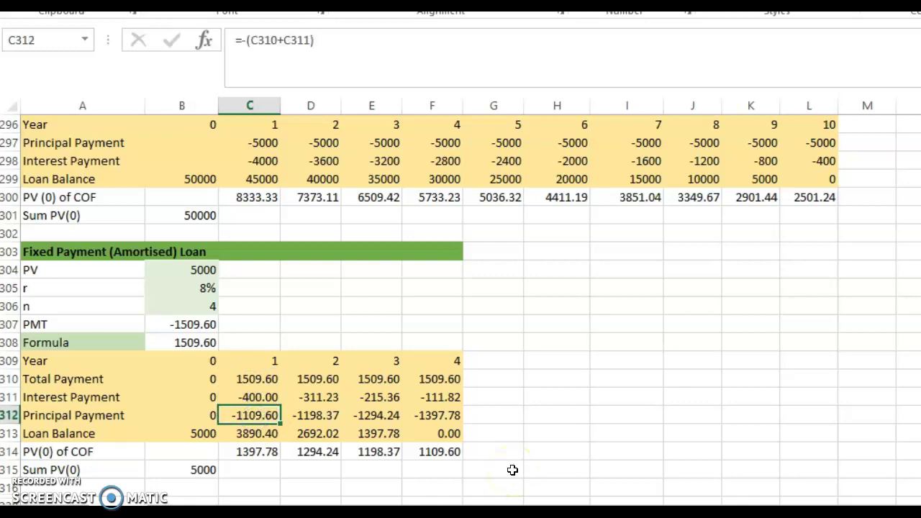
Step: Examine how the year 1 loan balance in C313 derives from the opening balance in B313 and the principal payment in C312
left_click(269, 416)
left_click(264, 432)
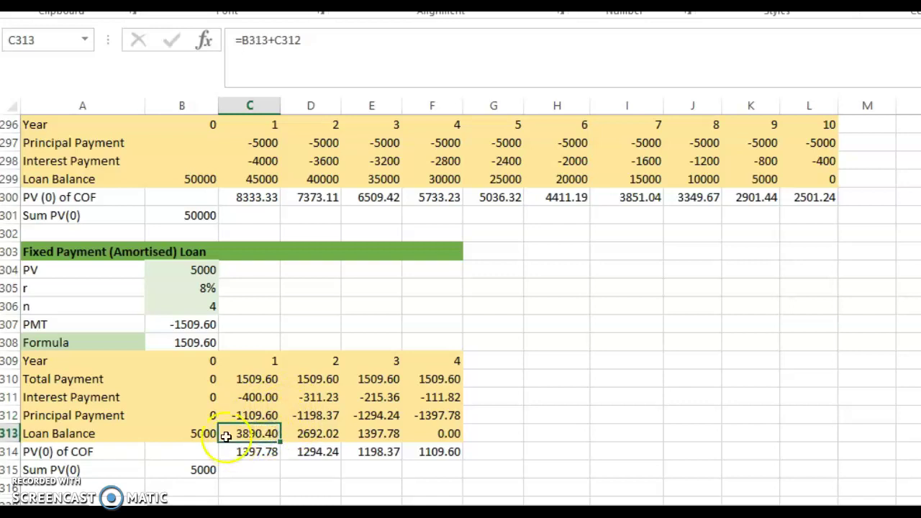
left_click(265, 377)
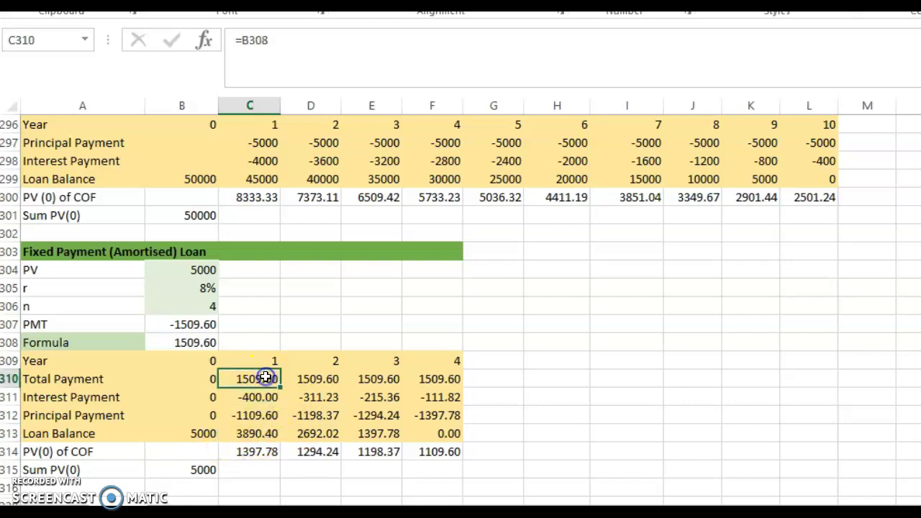
left_click(197, 433)
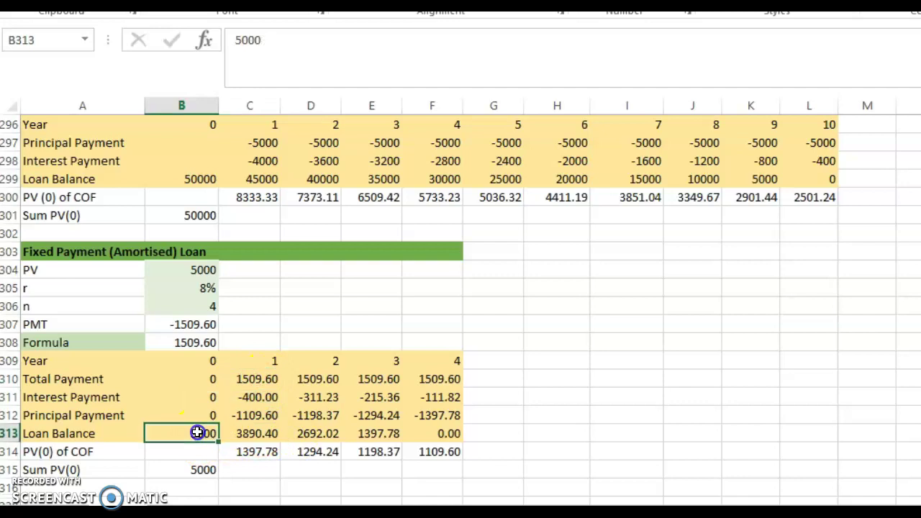
left_click(257, 415)
left_click(198, 433)
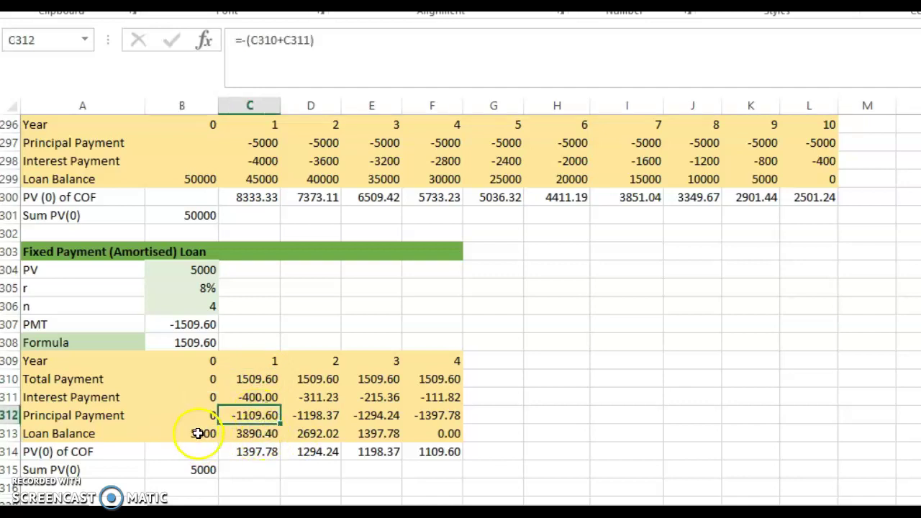
left_click(253, 415)
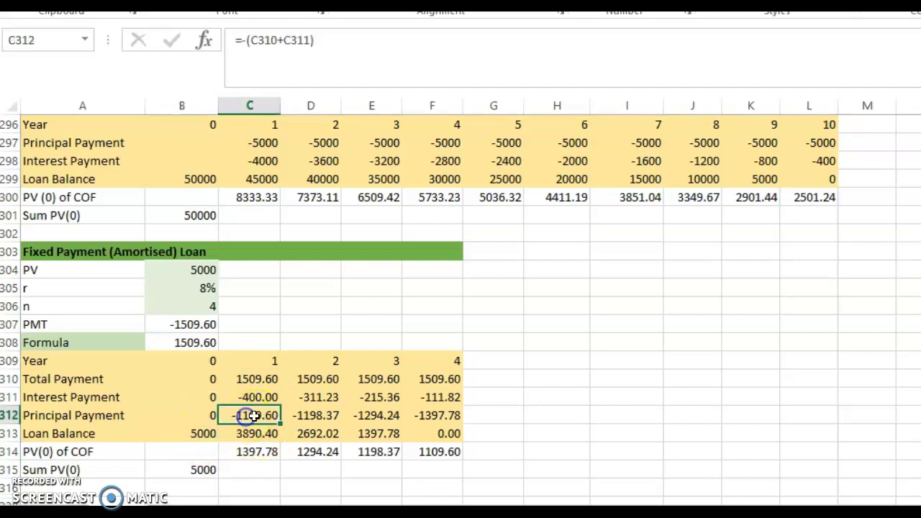
left_click(268, 434)
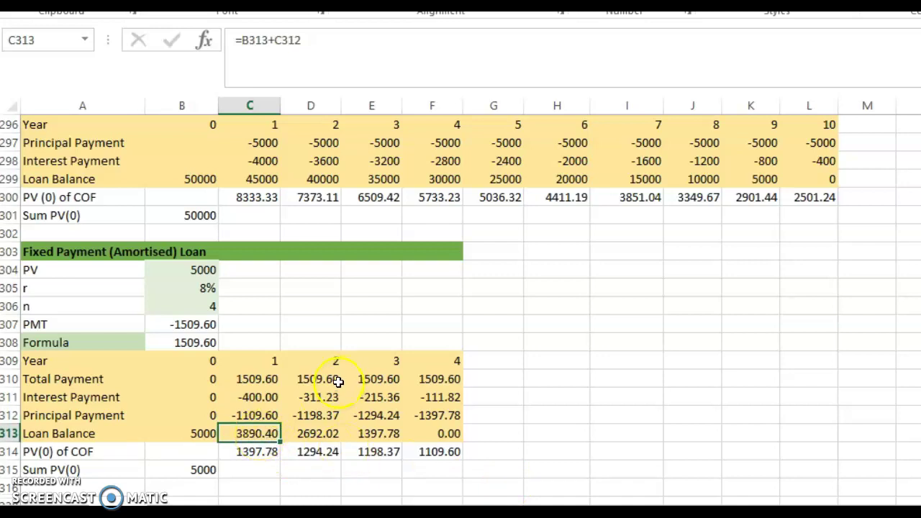
Step: Trace the year 2 total payment in D310 and the interest payment in D311 to the rate in B305 and year 1 balance in C313
left_click(308, 377)
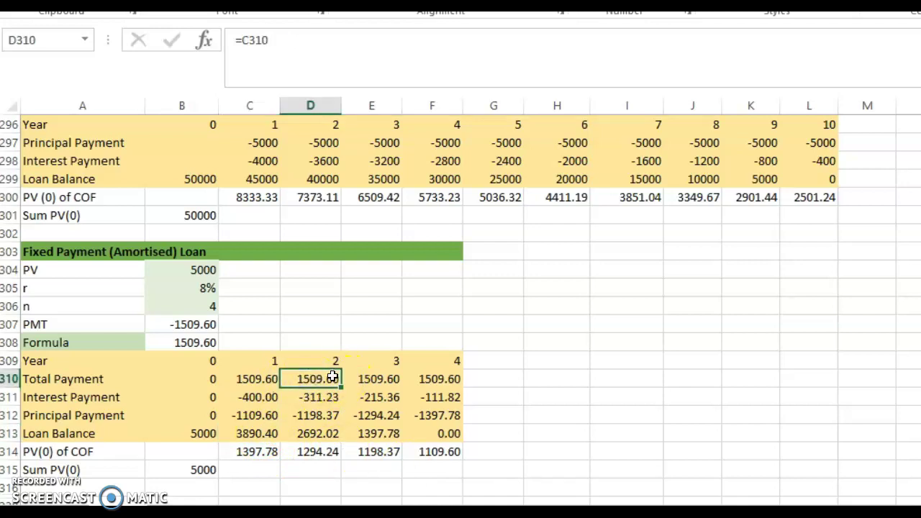
left_click(321, 396)
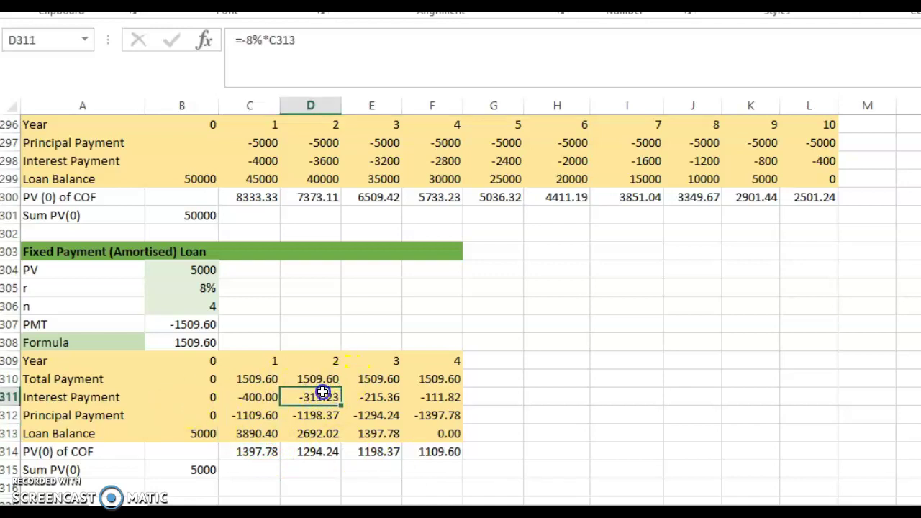
left_click(254, 433)
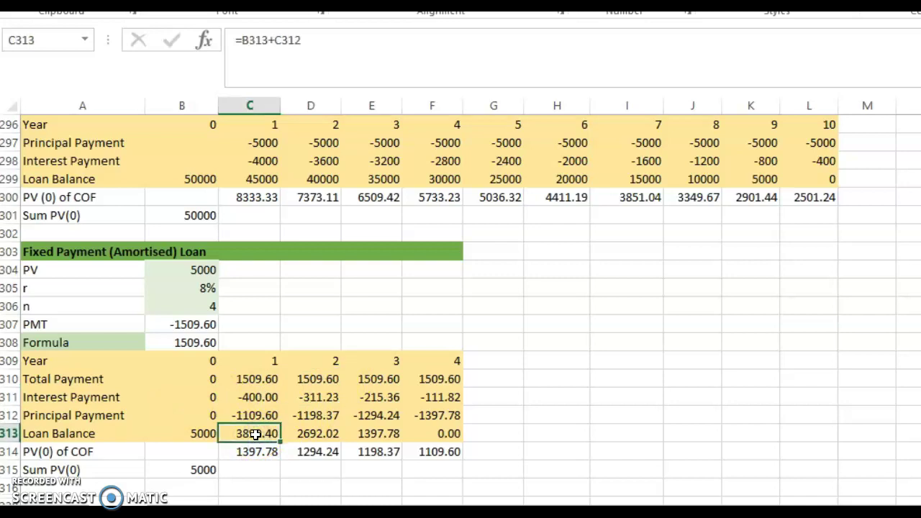
left_click(199, 435)
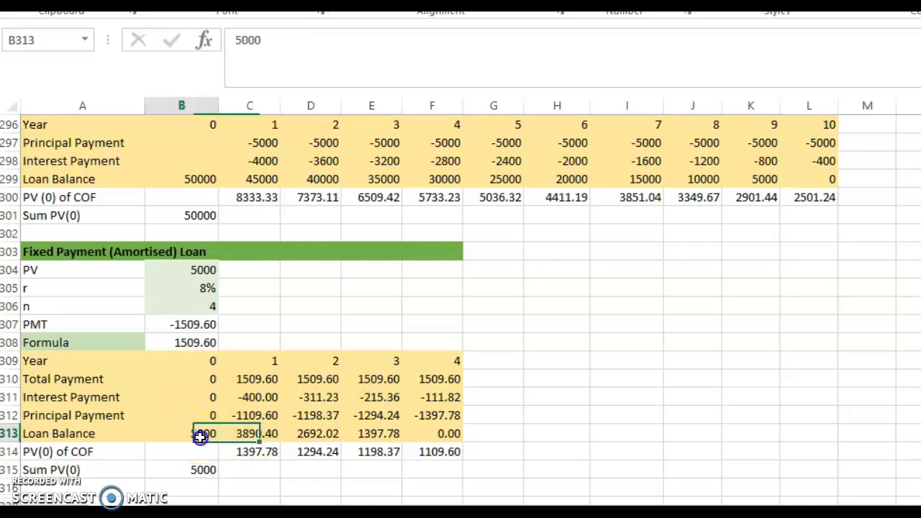
left_click(244, 437)
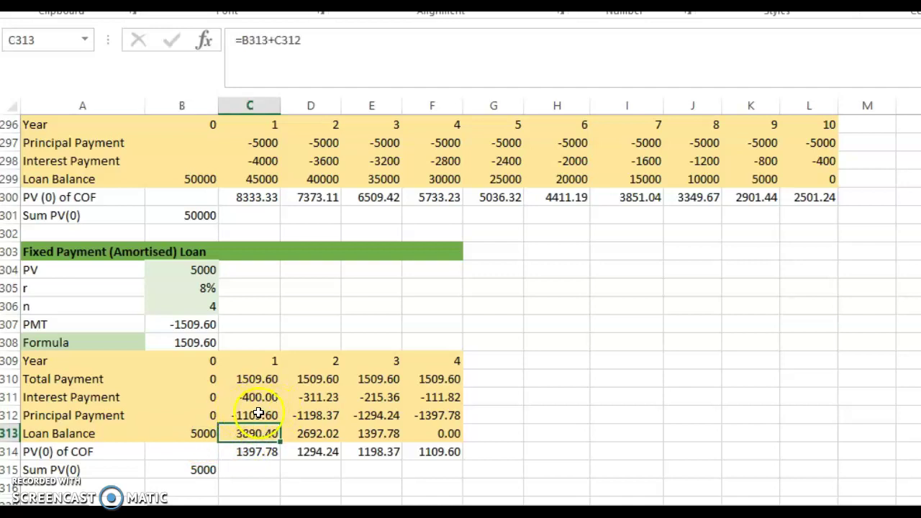
left_click(205, 287)
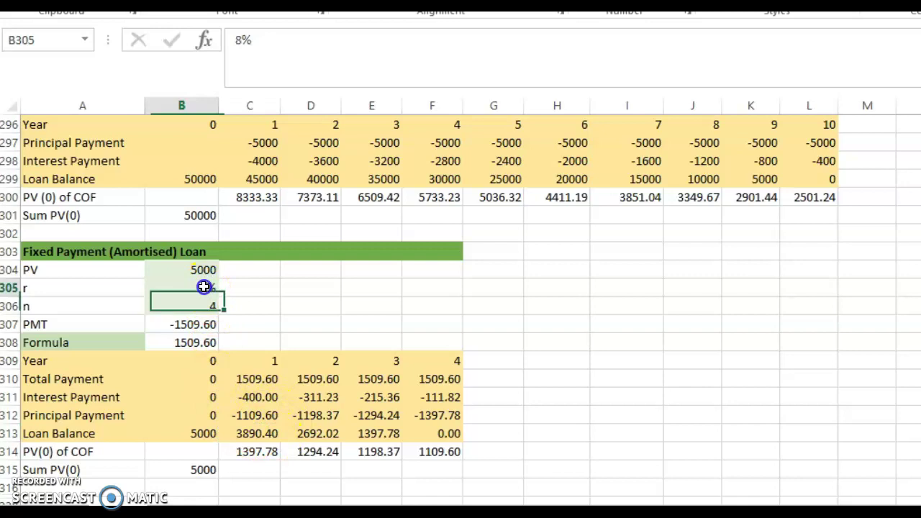
left_click(253, 432)
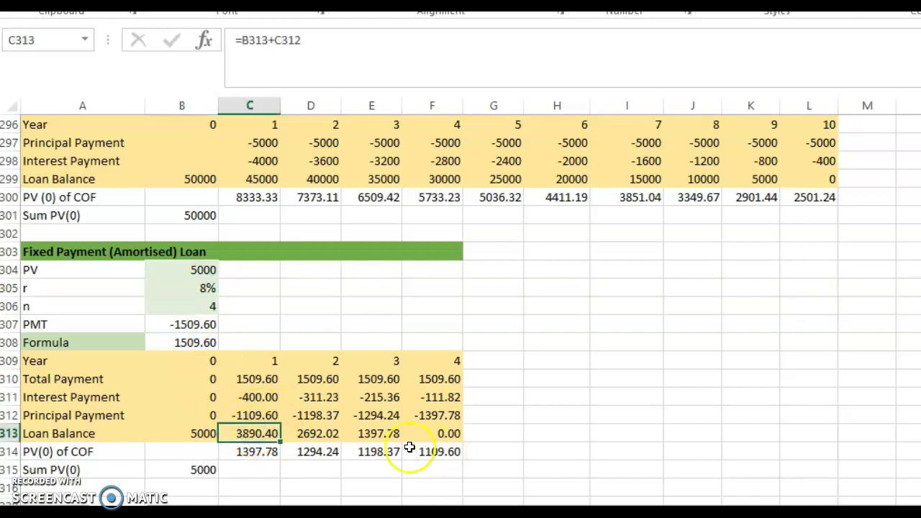
left_click(303, 398)
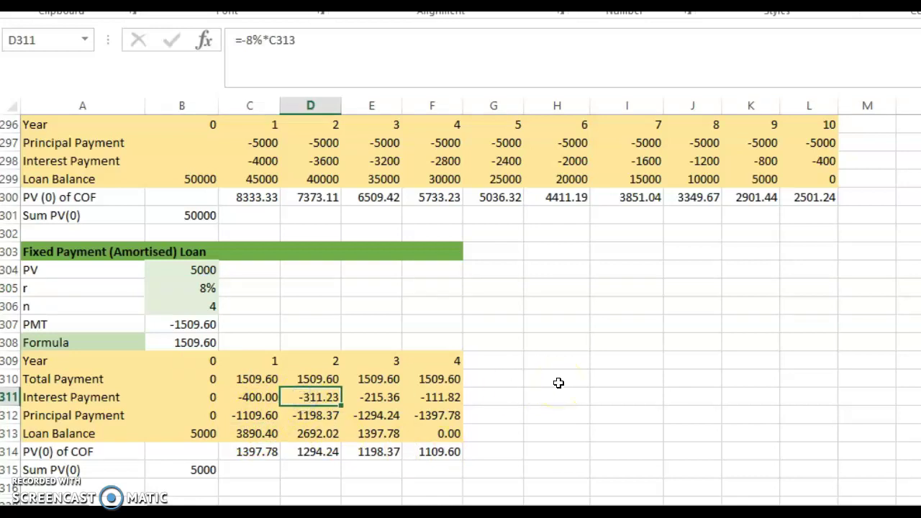
Step: Examine how the year 2 principal payment in D312 derives from the total payment in D310 and the interest payment in D311
left_click(305, 378)
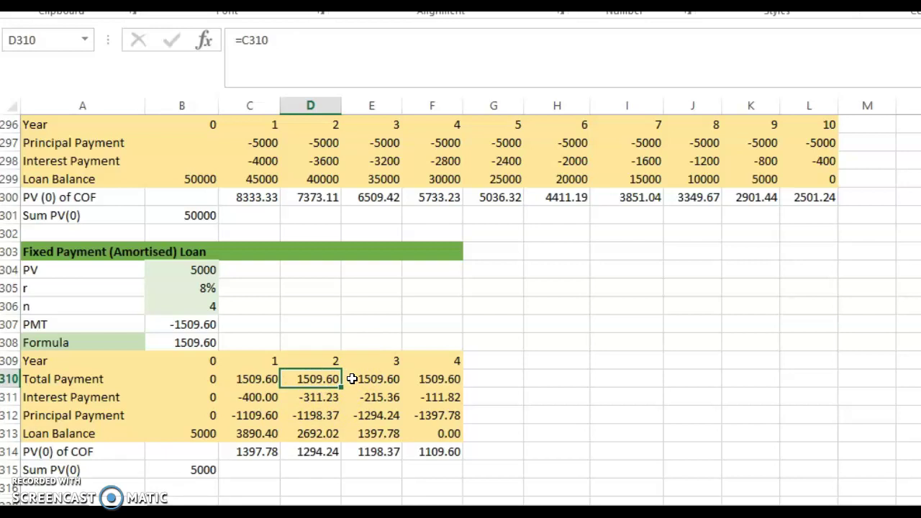
left_click_drag(328, 379, 325, 417)
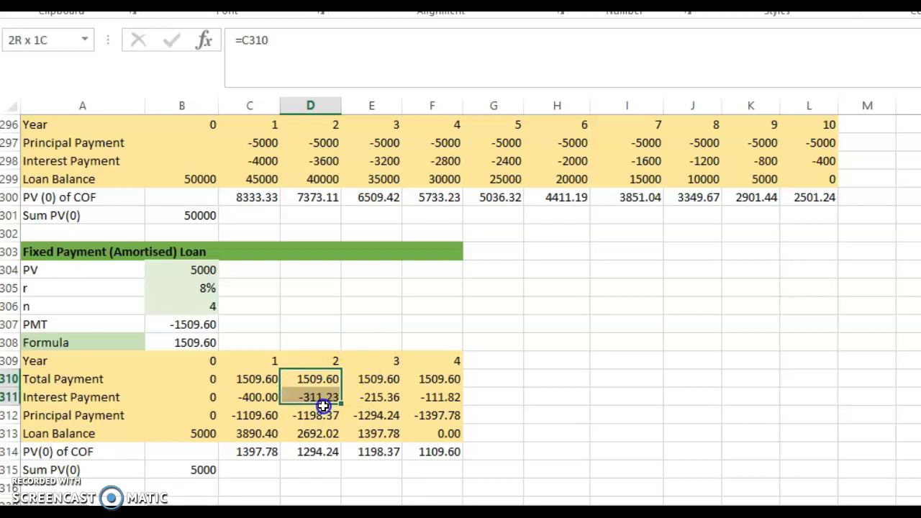
left_click(319, 397)
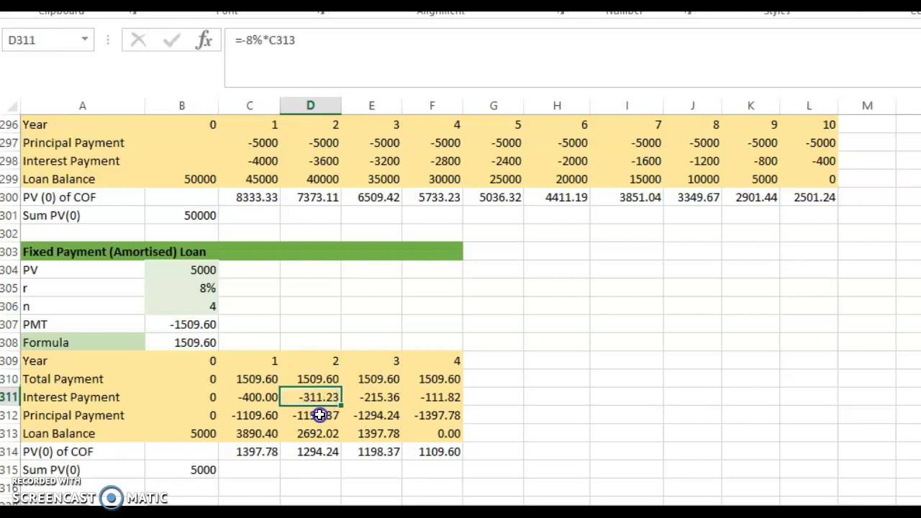
left_click(319, 414)
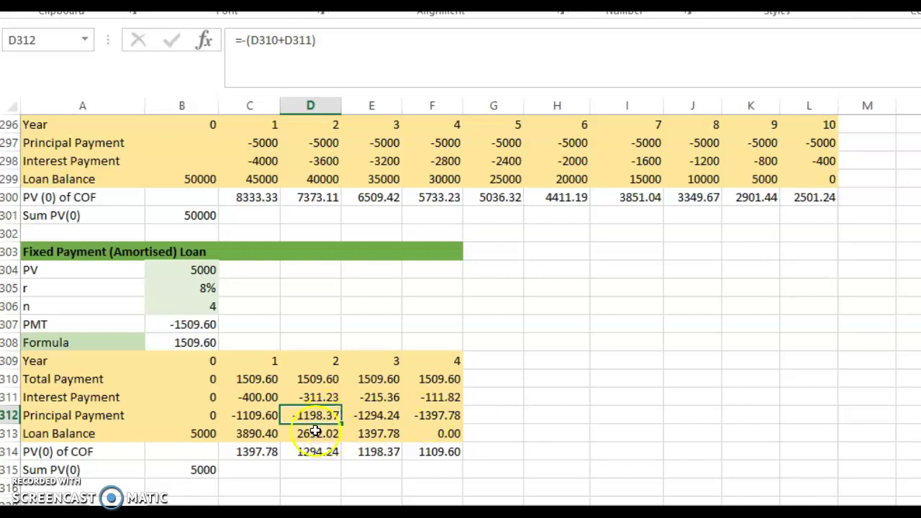
Step: Examine how the year 2 loan balance in D313 derives from the year 1 balance in C313 and the principal payment in D312
left_click(273, 435)
left_click(313, 416)
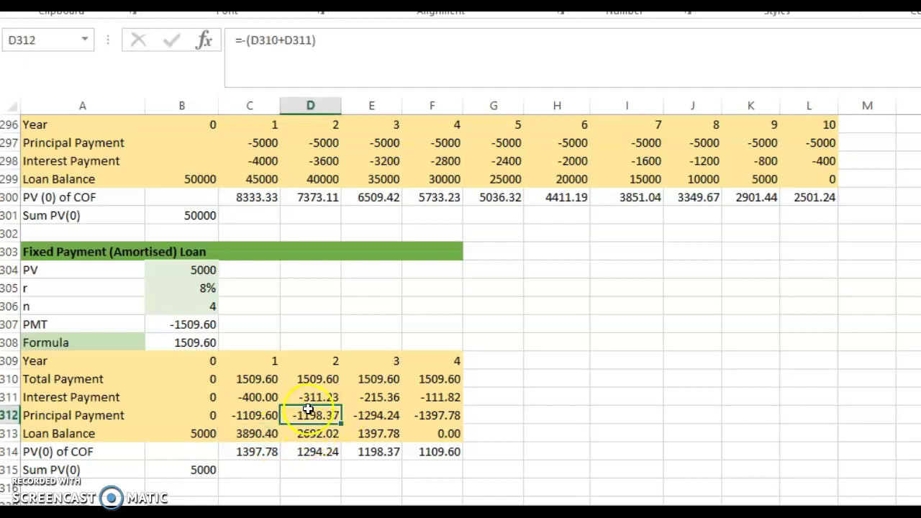
left_click(314, 429)
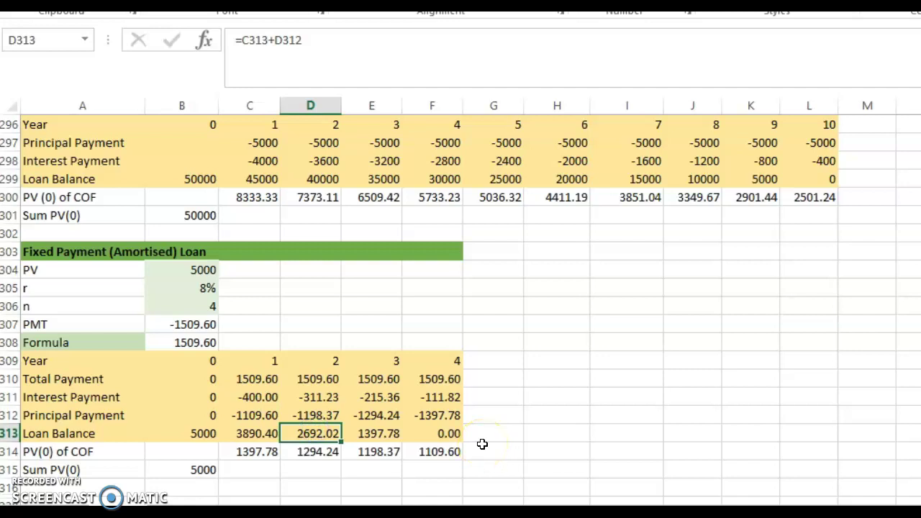
Step: Compare the Loan Balance and Principal Payment rows of both loan schedules, including the fixed payment loan's Total Payment cells C310:F310
left_click_drag(210, 433, 425, 434)
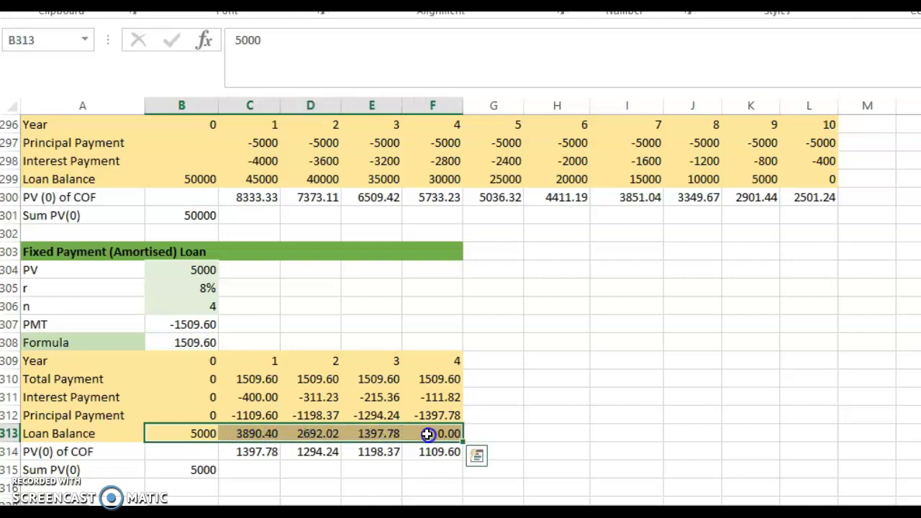
left_click_drag(193, 177, 793, 177)
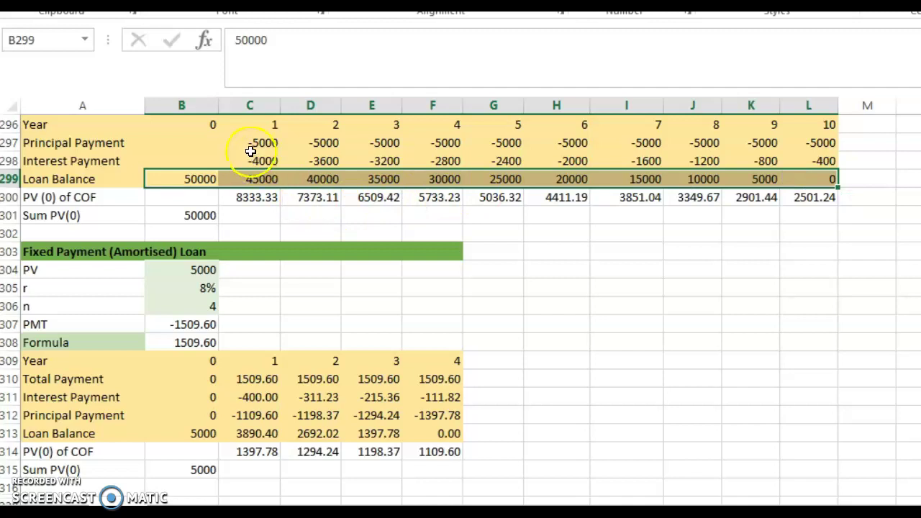
left_click_drag(250, 143, 797, 147)
left_click_drag(239, 417, 422, 415)
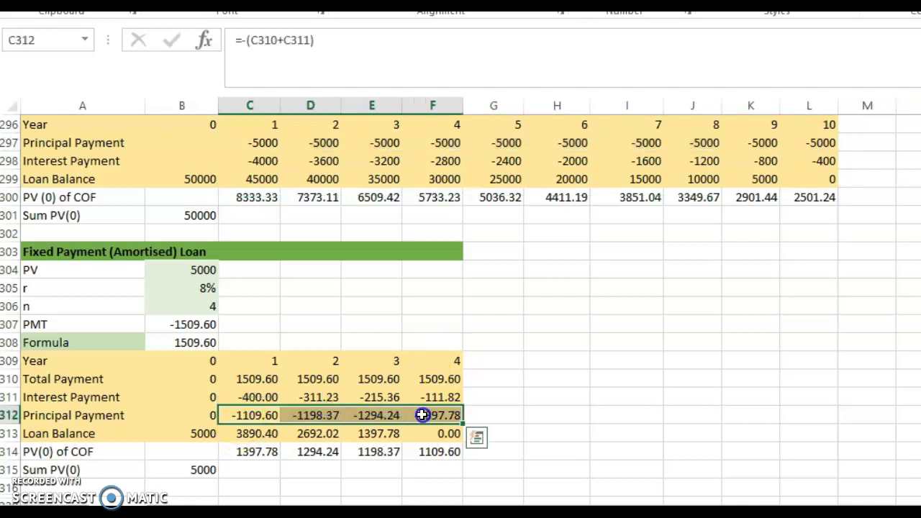
left_click_drag(256, 379, 420, 379)
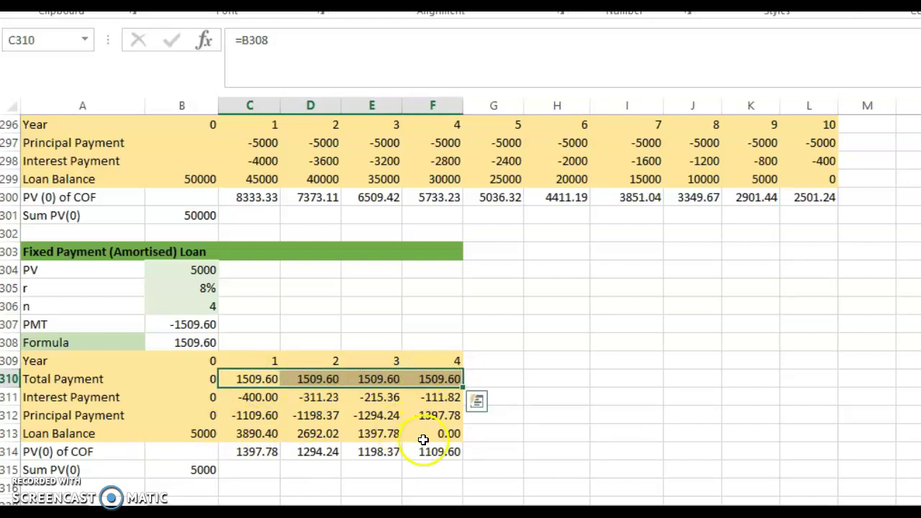
Step: Compare the final loan balances of the two schedules in F313 and L299
left_click(424, 436)
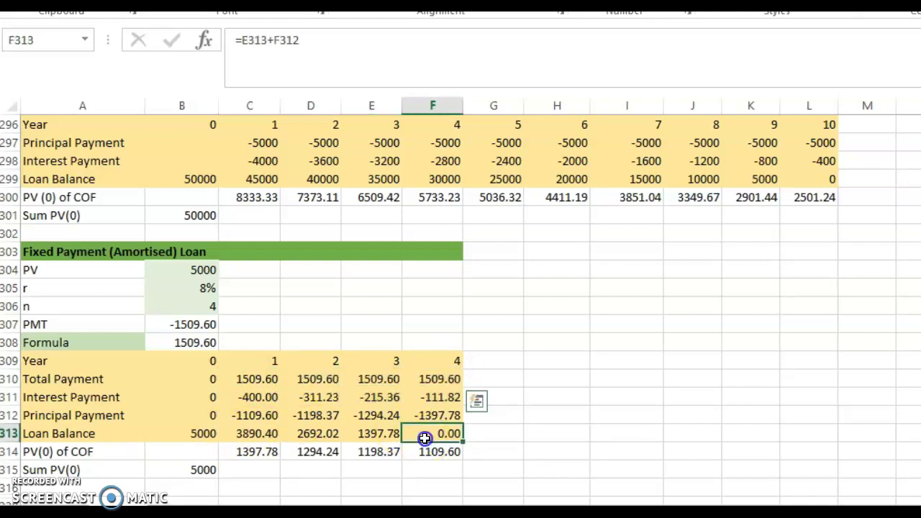
left_click(439, 159)
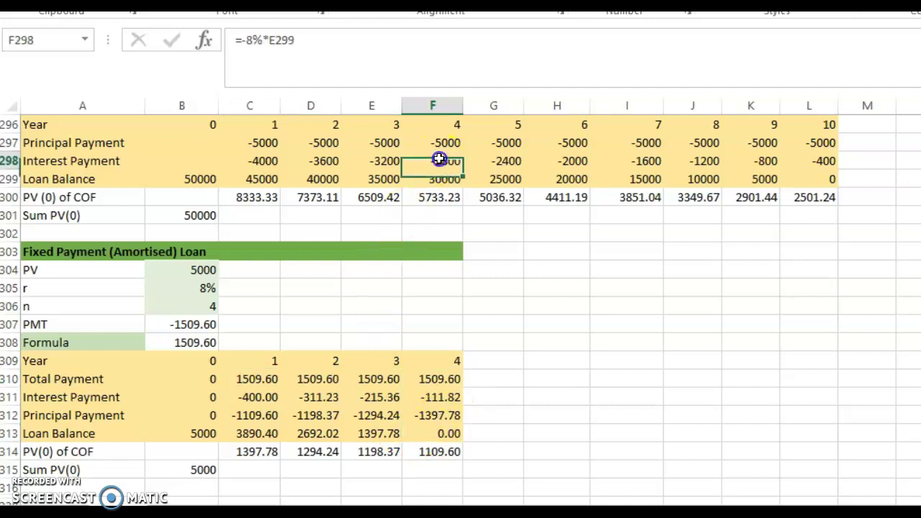
left_click(827, 182)
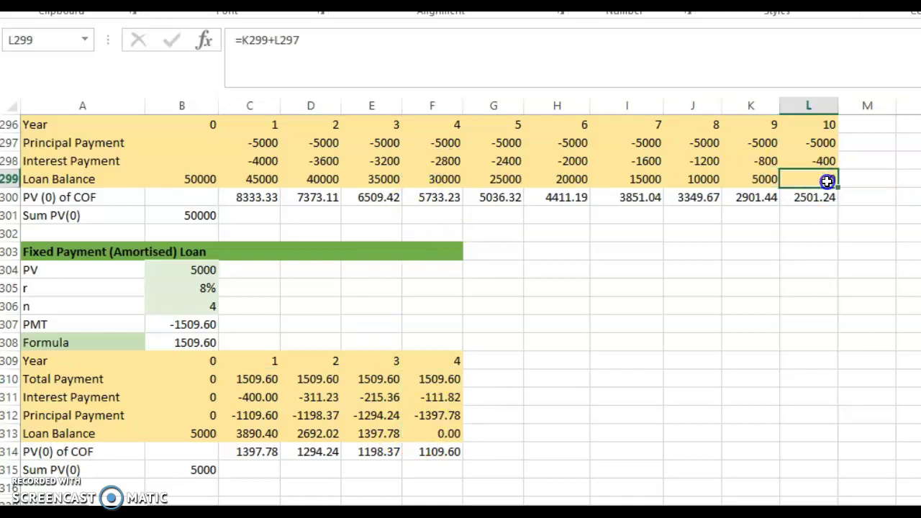
left_click(453, 434)
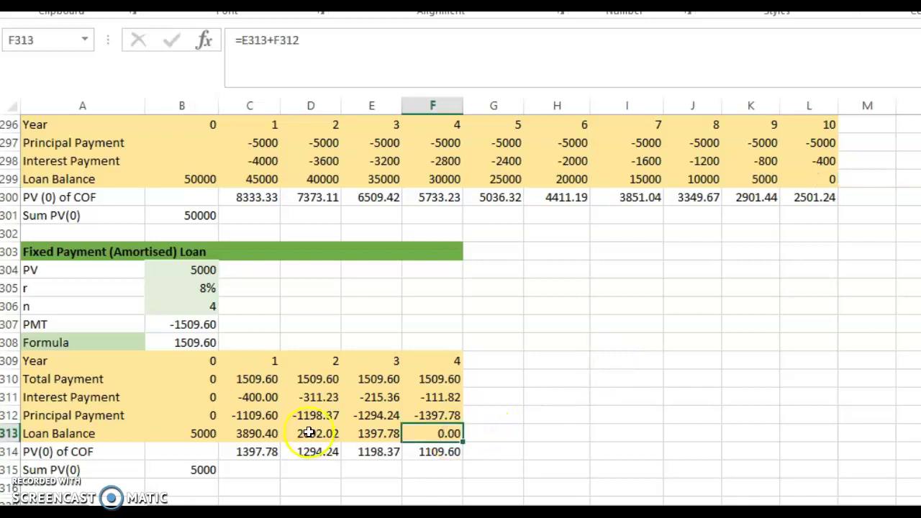
Step: Review the fixed payment loan's interest payments year by year across C311:F311
left_click(243, 399)
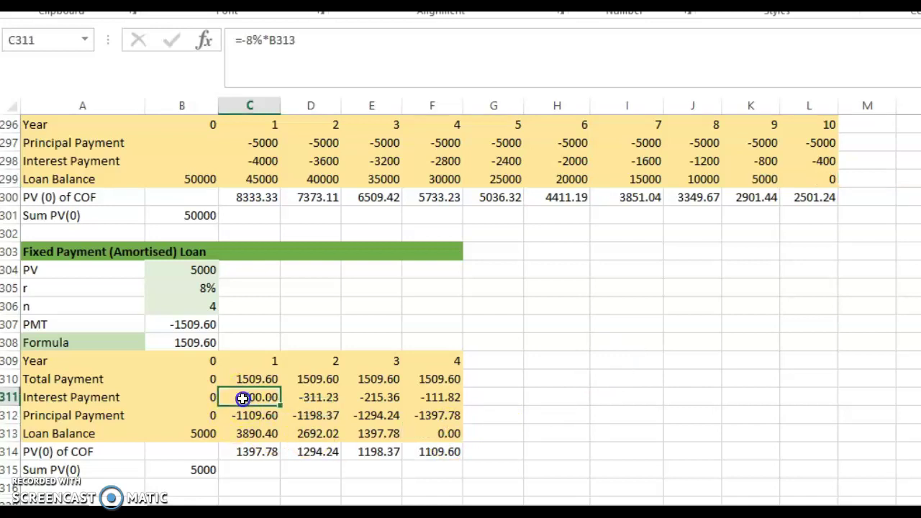
left_click_drag(274, 397, 418, 396)
left_click(273, 398)
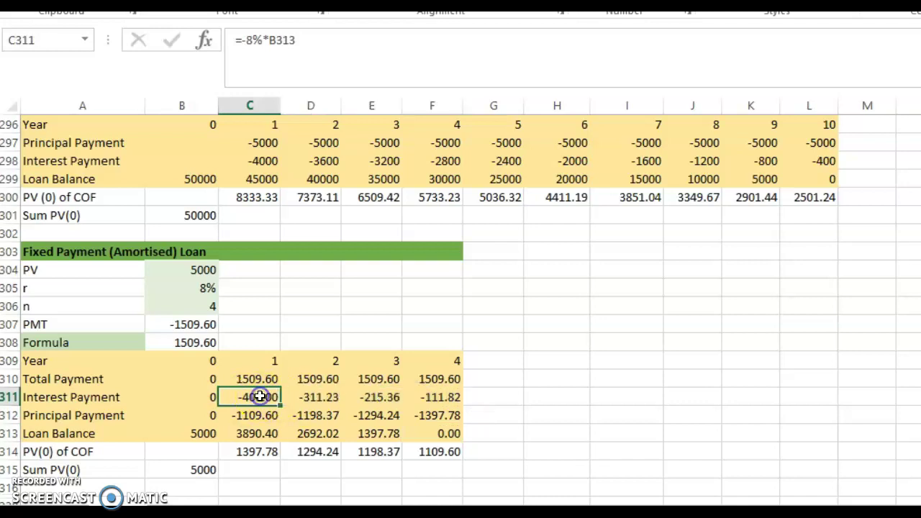
left_click(307, 393)
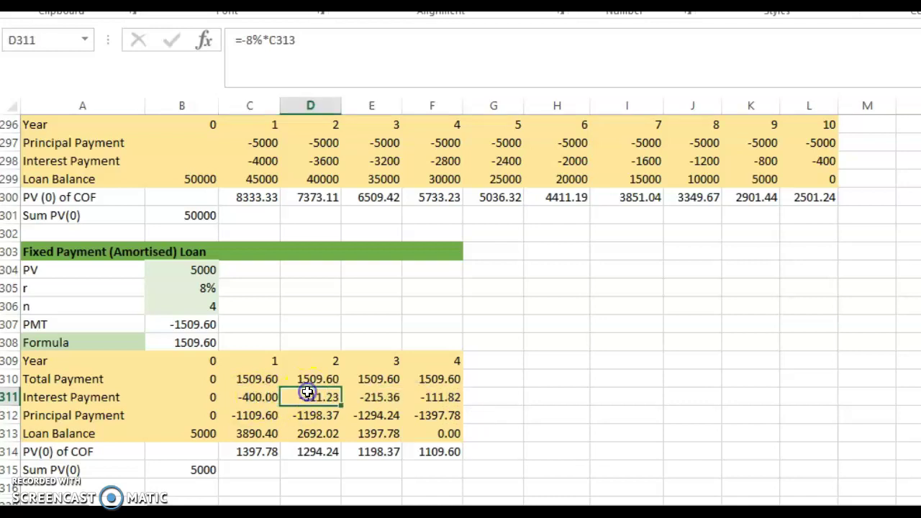
left_click(367, 394)
left_click(430, 393)
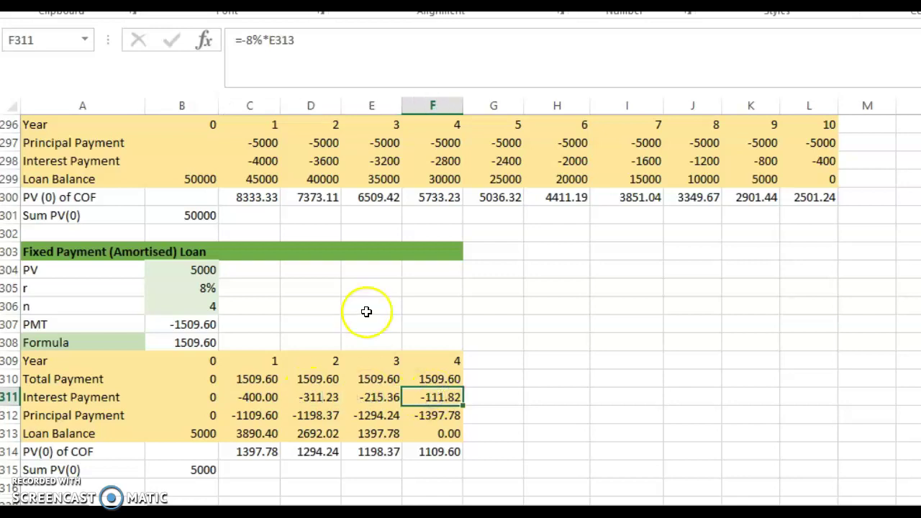
Step: Review the ten-year loan's interest payments year by year across C298:L298
left_click(260, 162)
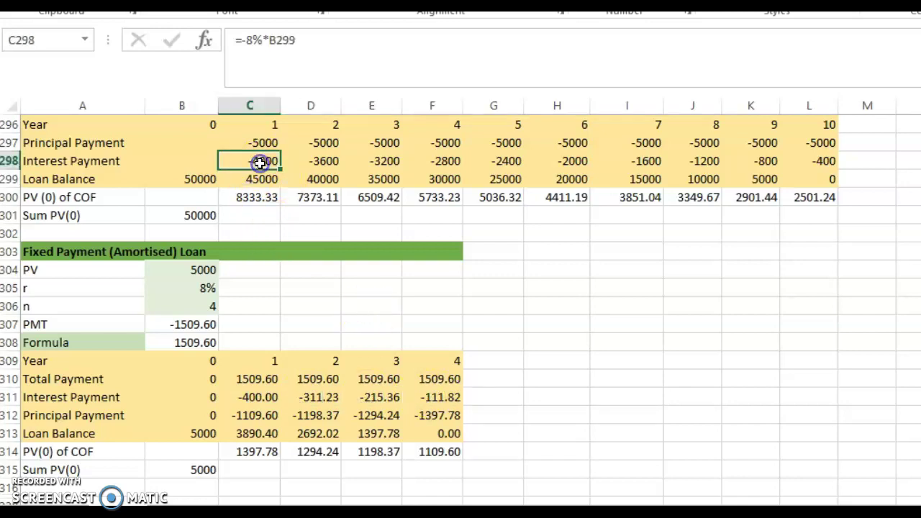
key("Right")
key("Right")
key("Right")
key("Right")
key("Right")
key("Right")
key("Right")
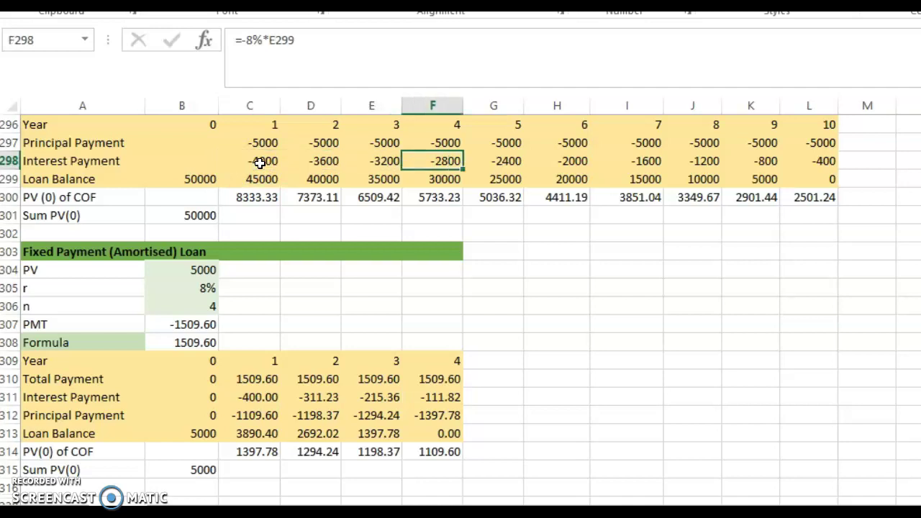
key("Right")
key("Right")
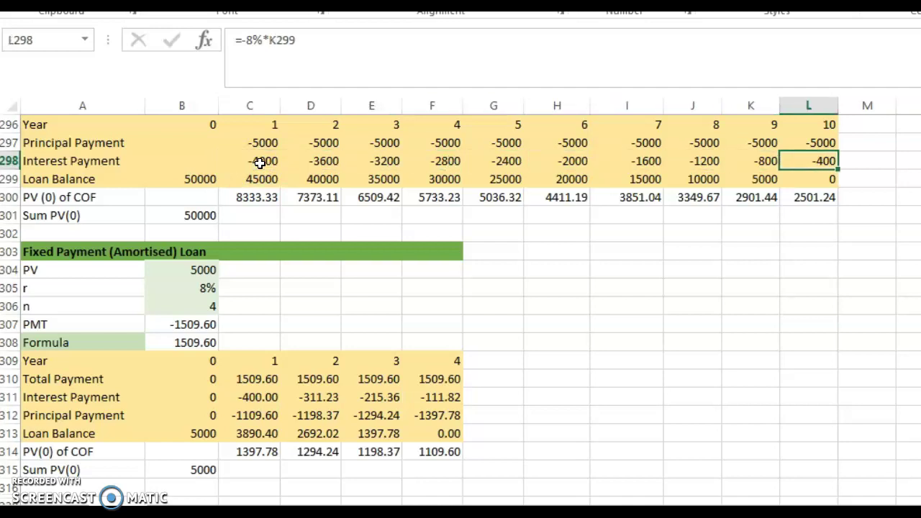
Step: Review the ten-year loan's yearly loan balances from C299 through K299
left_click(261, 175)
key("Right")
key("Right")
key("Right")
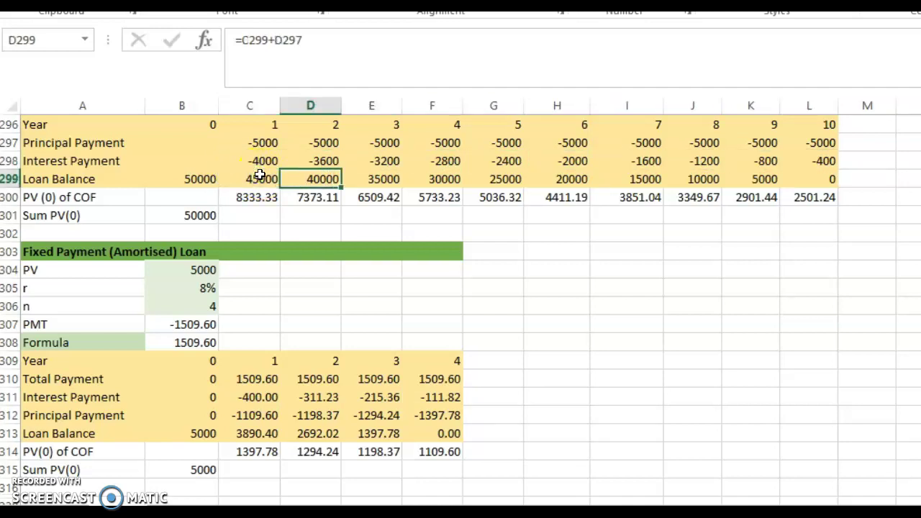
key("Right")
key("Right")
key("Right")
key("Right")
key("Right")
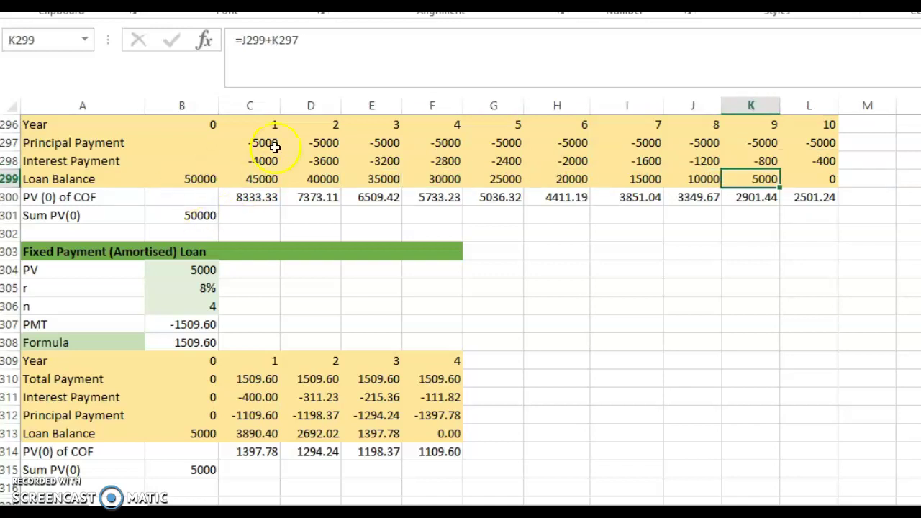
Step: Recheck the amortised loan's interest payment formulas from year 1 in C311 to year 4 in F311
left_click(241, 393)
key("Right")
key("Right")
key("Right")
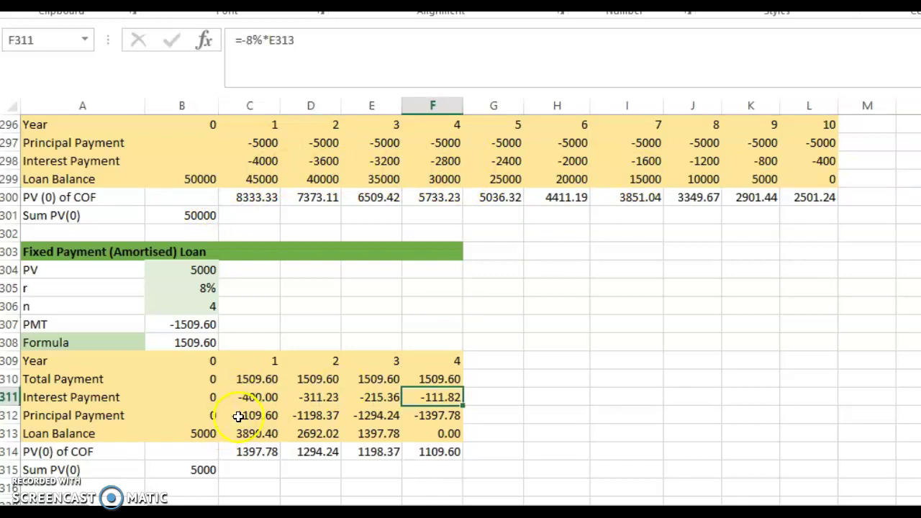
Step: Compare the amortised loan's principal payments across C312:F312 with the ten-year loan's fixed principal payment in C297
left_click(239, 416)
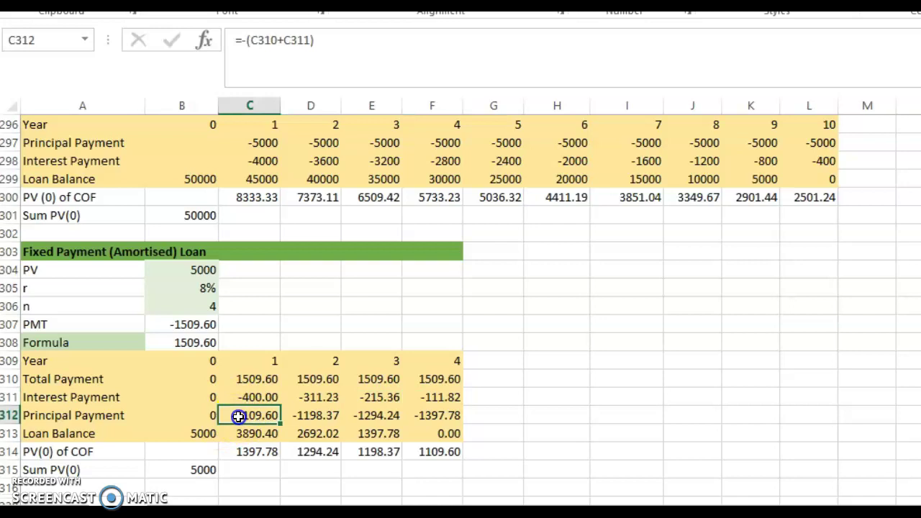
left_click(256, 146)
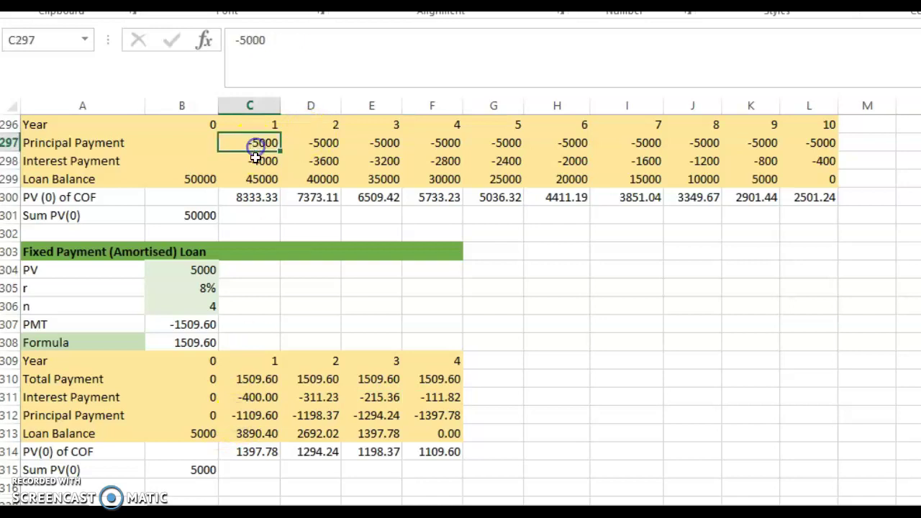
left_click(247, 416)
key("Right")
key("Right")
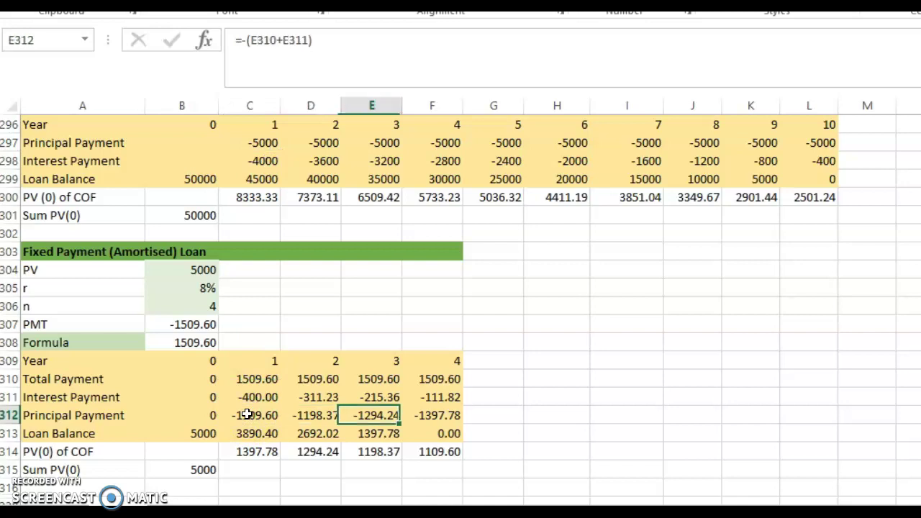
key("Right")
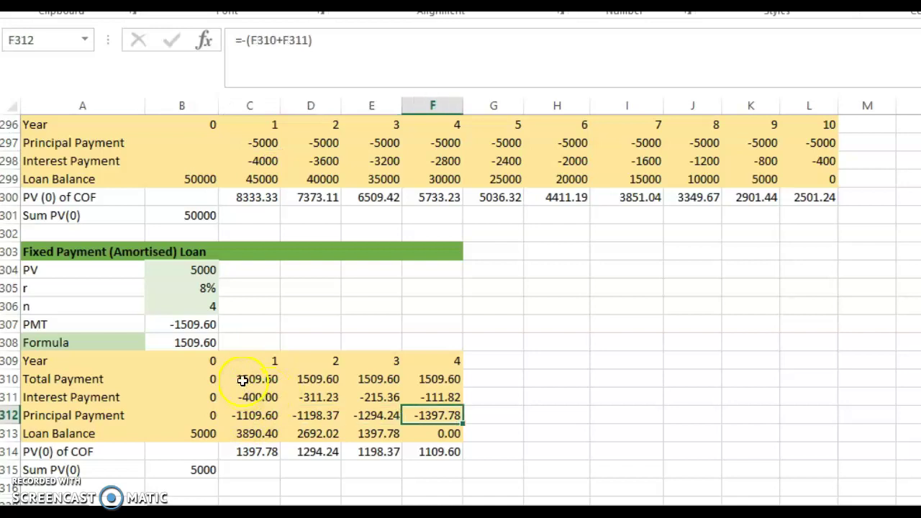
Step: Examine how the amortised loan's year 1 total payment in C310 splits into interest in C311 and principal in C312
left_click(242, 380)
left_click(257, 400)
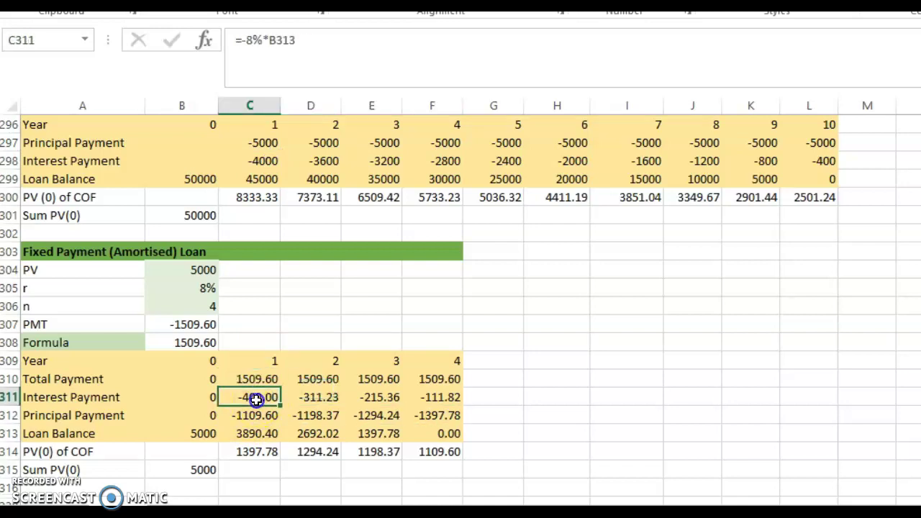
left_click(256, 416)
Step: Highlight the amortised loan's total, interest and principal payment rows in turn across C310:F312 to compare their trends over the years
left_click(263, 382)
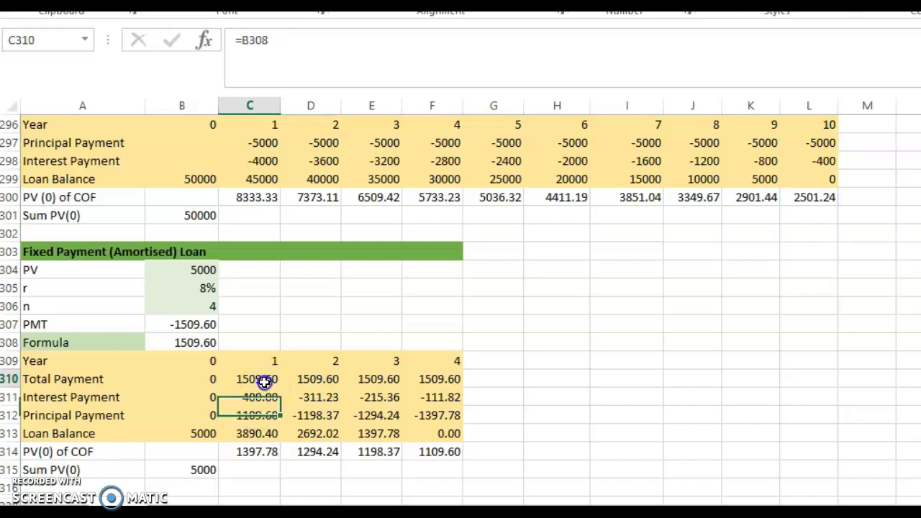
left_click_drag(259, 381, 447, 375)
left_click_drag(242, 396, 430, 400)
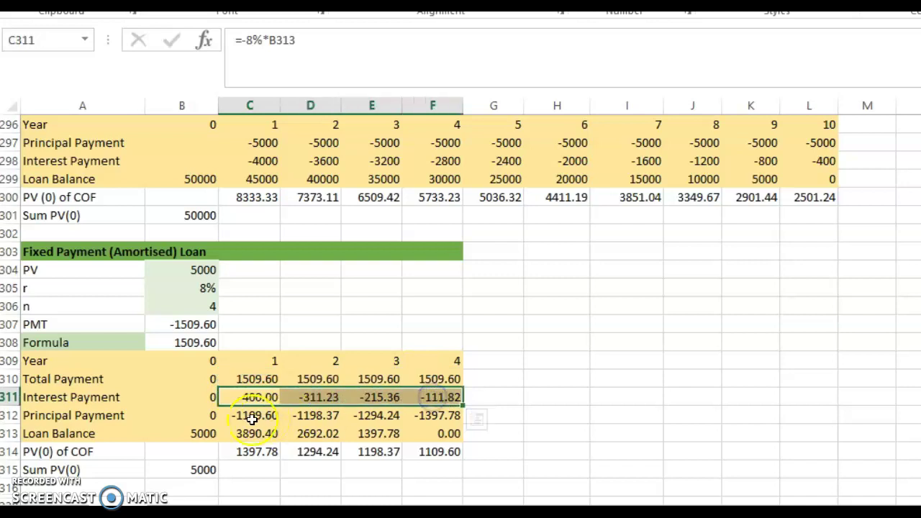
left_click_drag(249, 415, 419, 412)
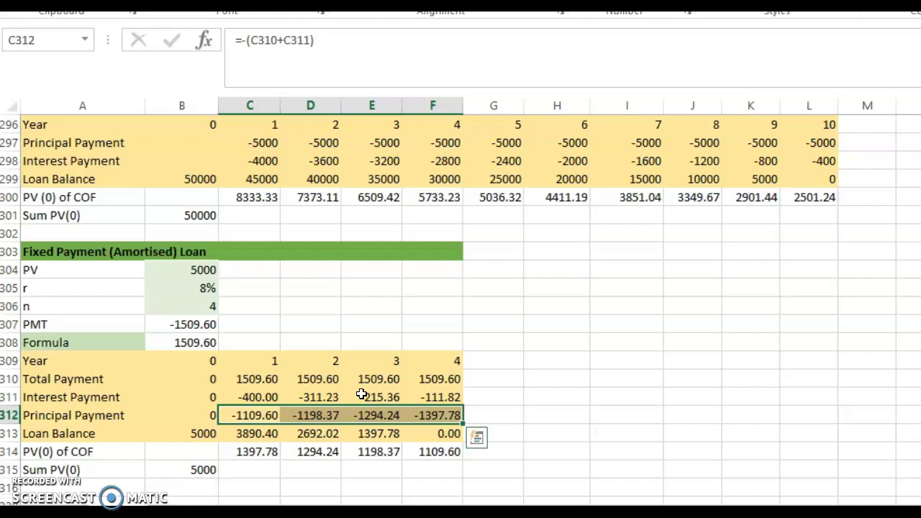
Step: Review the amortised loan's payment breakdown from year 2 to year 4, finishing at the final loan balance in F313
left_click(314, 381)
key("Down")
key("Down")
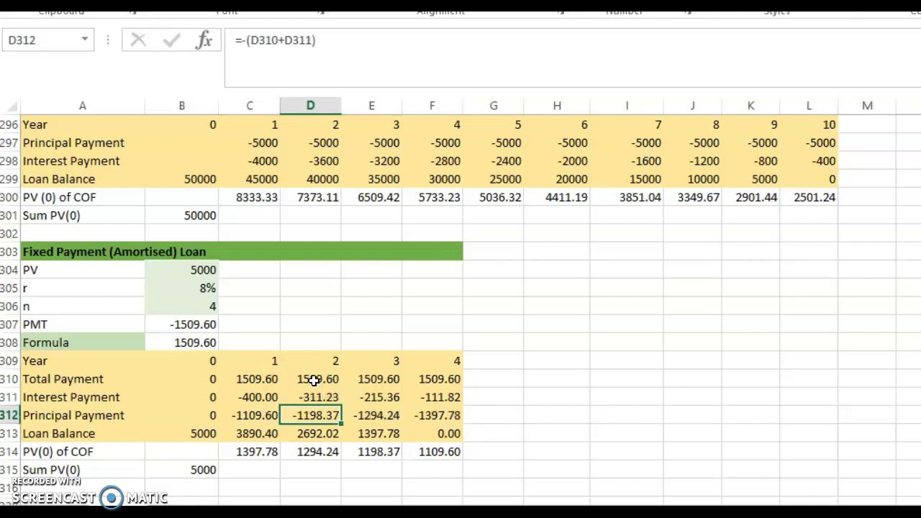
key("Right")
key("Up")
key("Right")
key("Down")
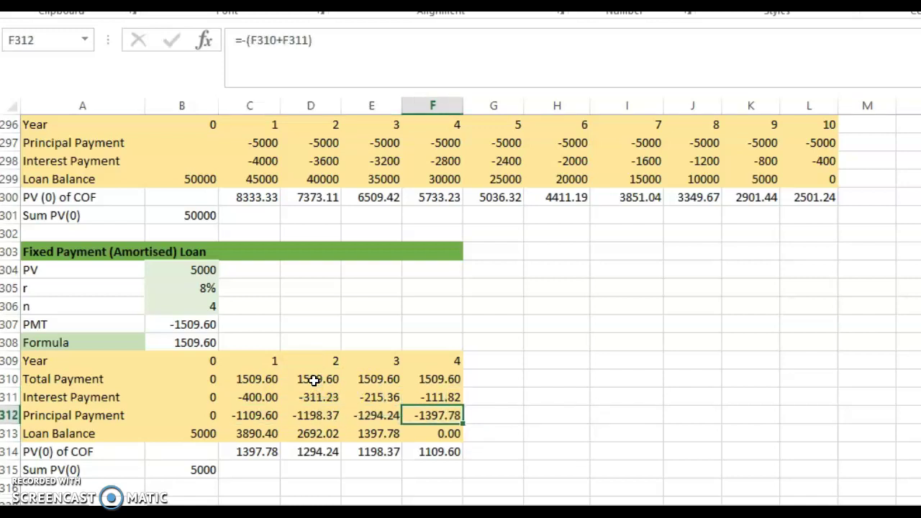
left_click(436, 430)
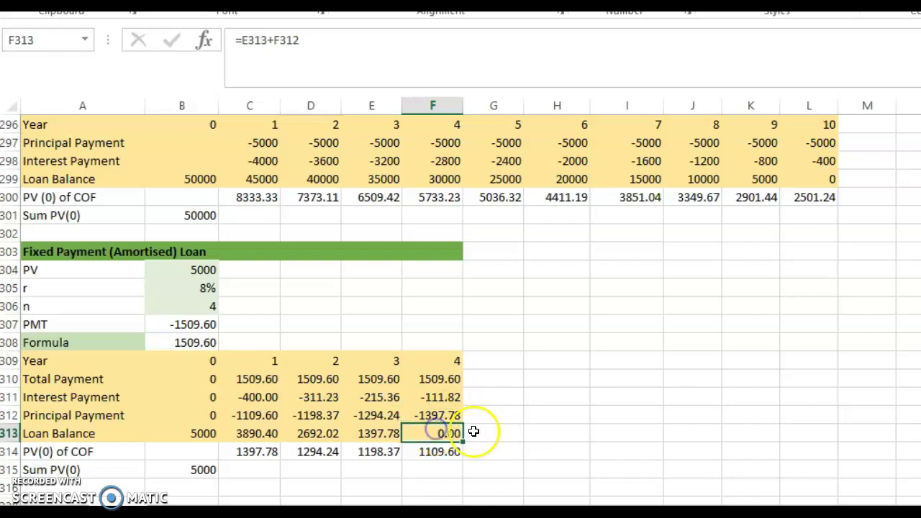
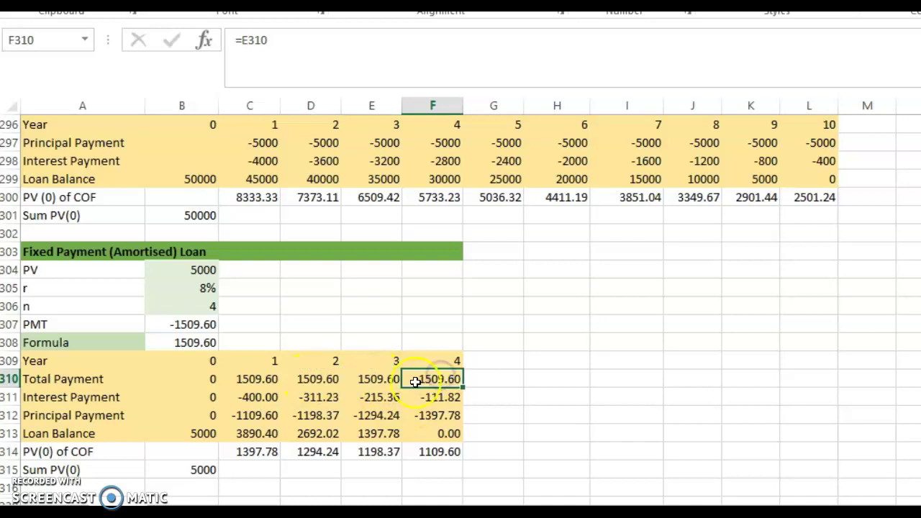
Step: Trace the year 3 interest payment in E311 to the interest rate in B305 and the year 2 loan balance in D313
left_click(372, 397)
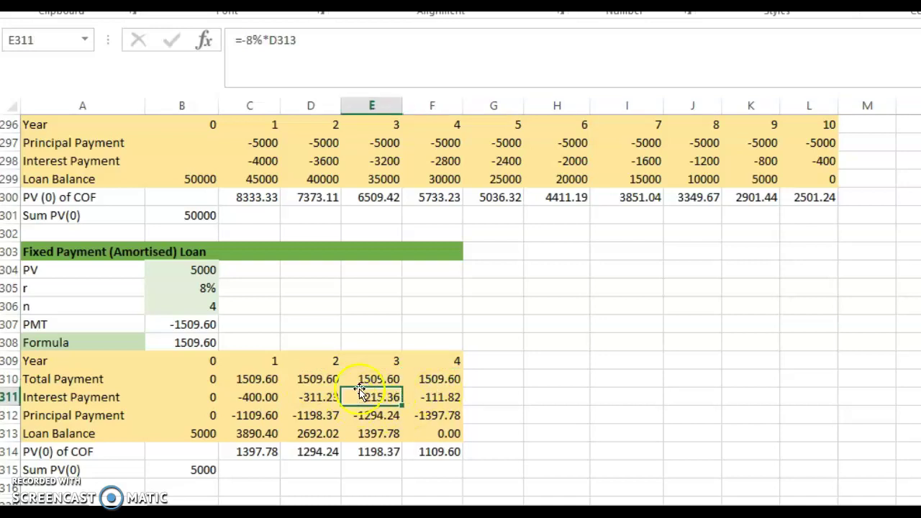
left_click(189, 288)
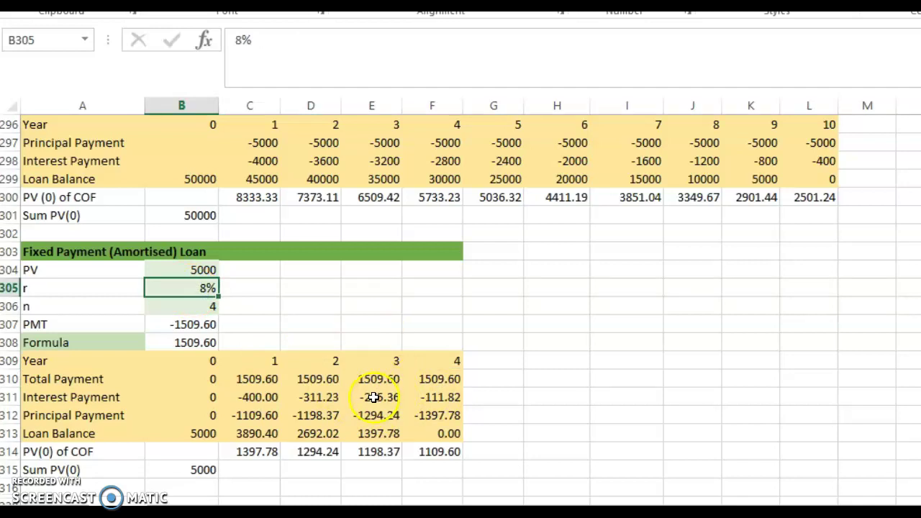
left_click(321, 434)
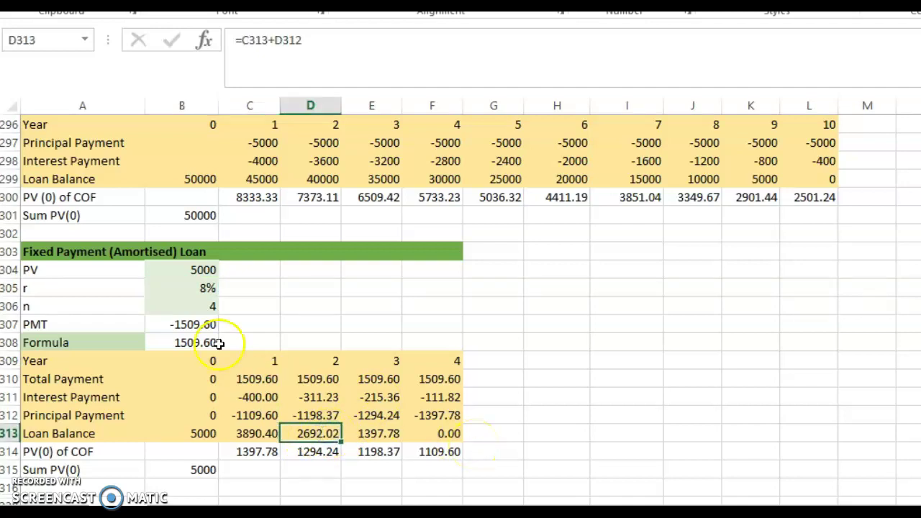
left_click(206, 288)
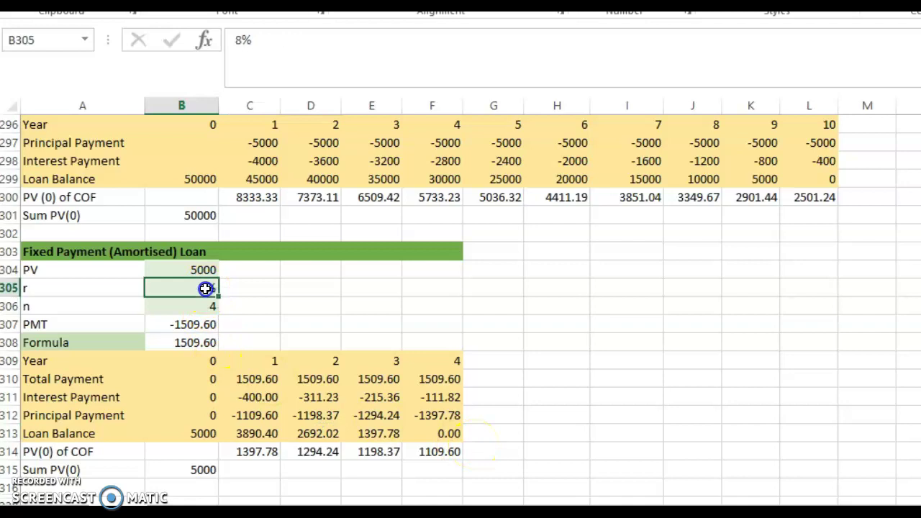
left_click(331, 435)
left_click(374, 398)
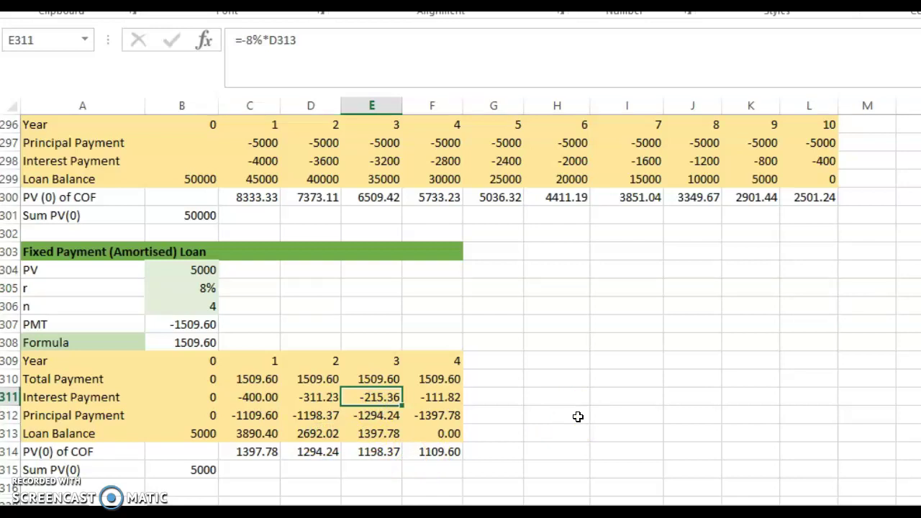
Step: Trace the year 3 principal payment in E312 to the interest in E311 and the total payment in E310
left_click(386, 398)
left_click(376, 378)
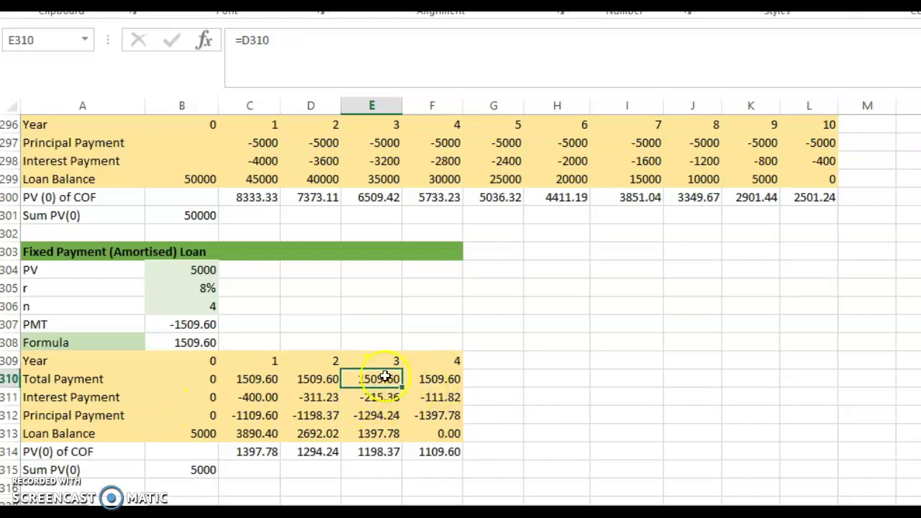
left_click(377, 415)
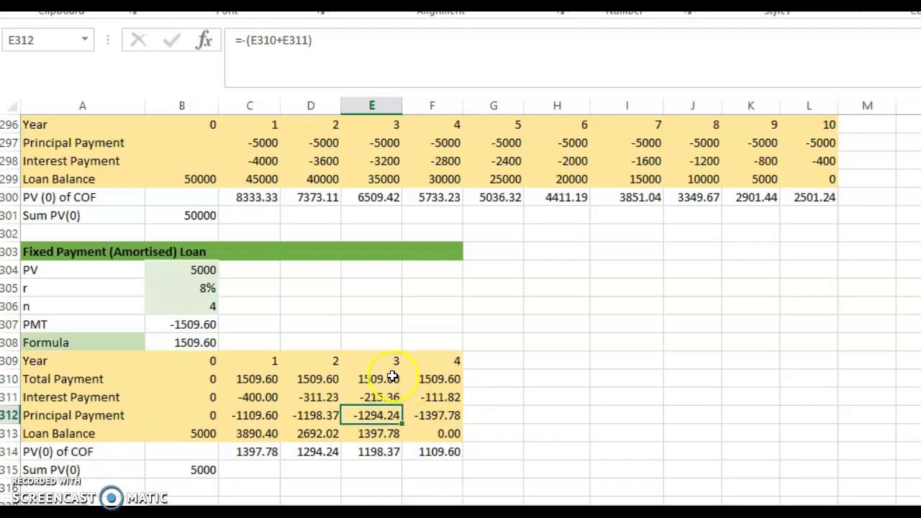
Step: Trace the year 3 loan balance in E313 to the year 2 balance in D313 and the year 3 principal payment in E312
left_click(327, 433)
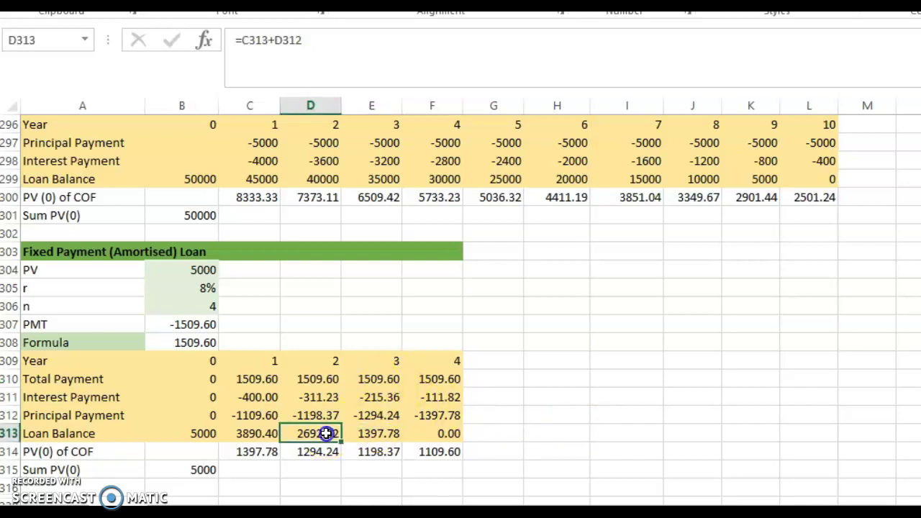
left_click(375, 413)
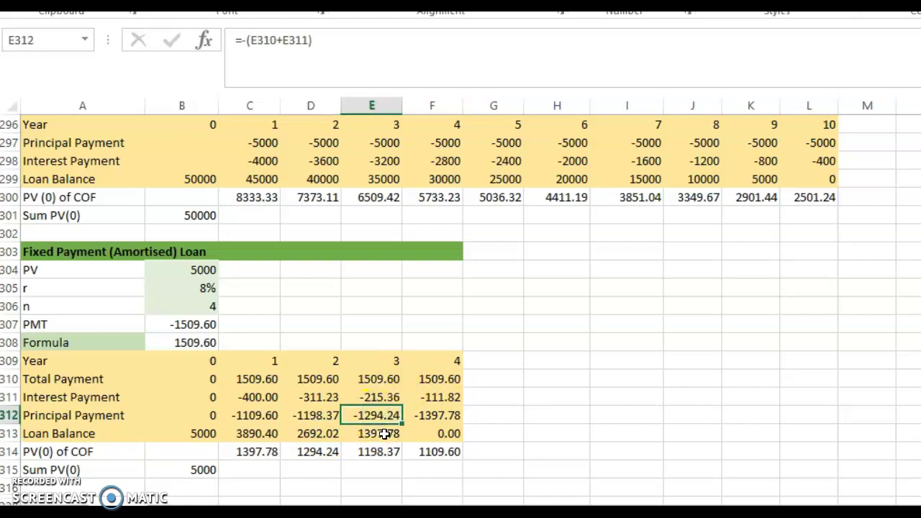
left_click(375, 434)
left_click(326, 432)
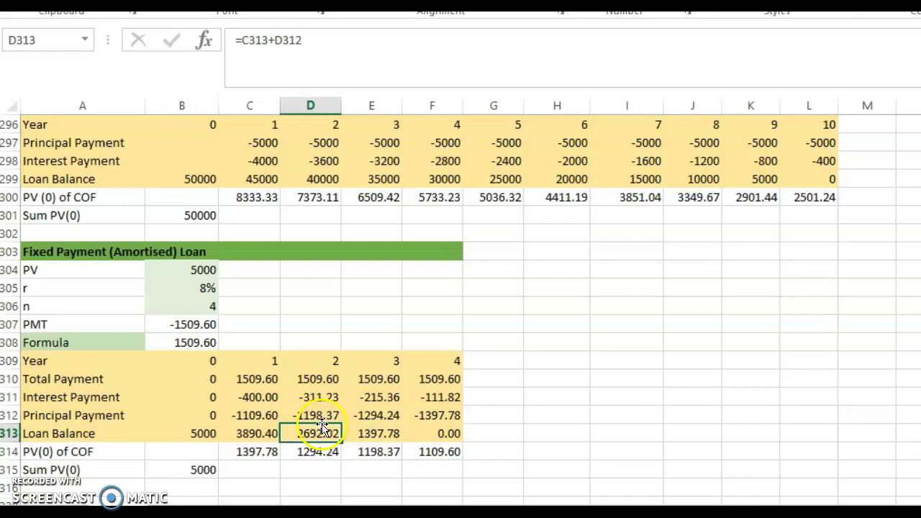
left_click(378, 417)
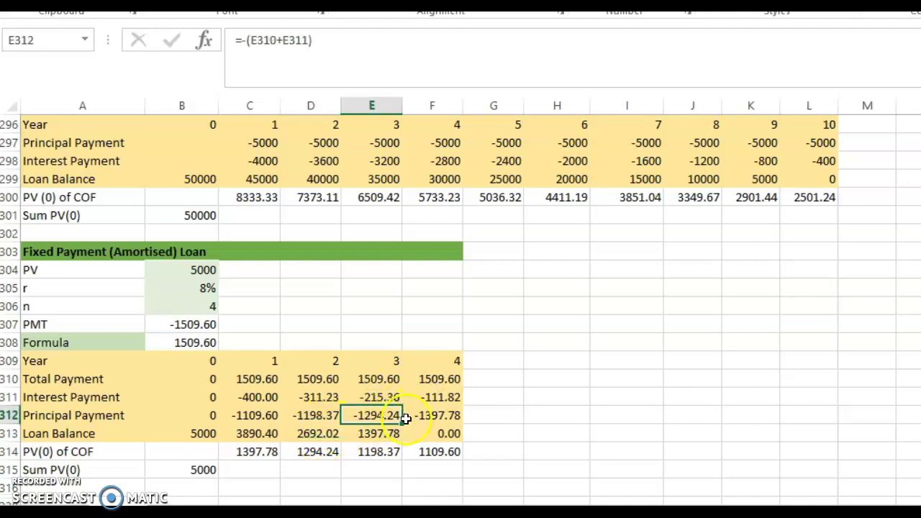
left_click(319, 435)
left_click(367, 434)
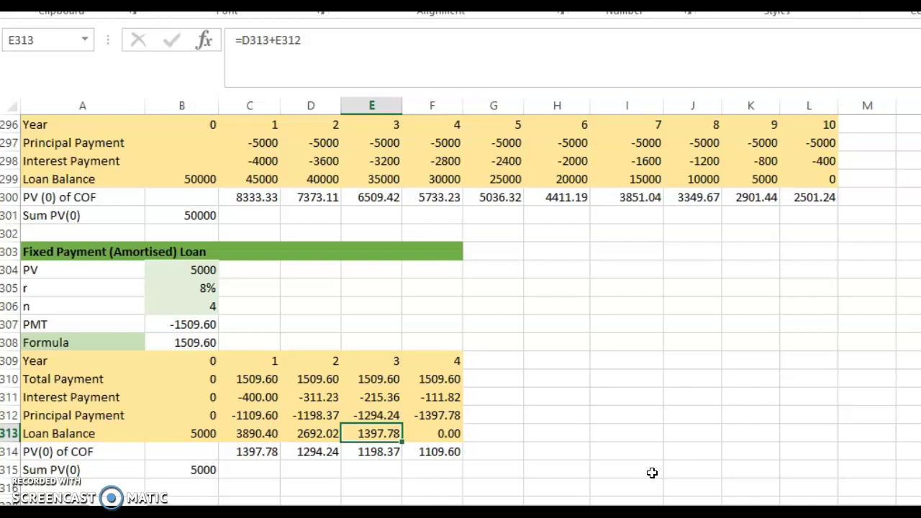
Step: Trace the year 4 interest payment in F311 to the interest rate in B305 and the year 3 loan balance in E313
left_click(438, 379)
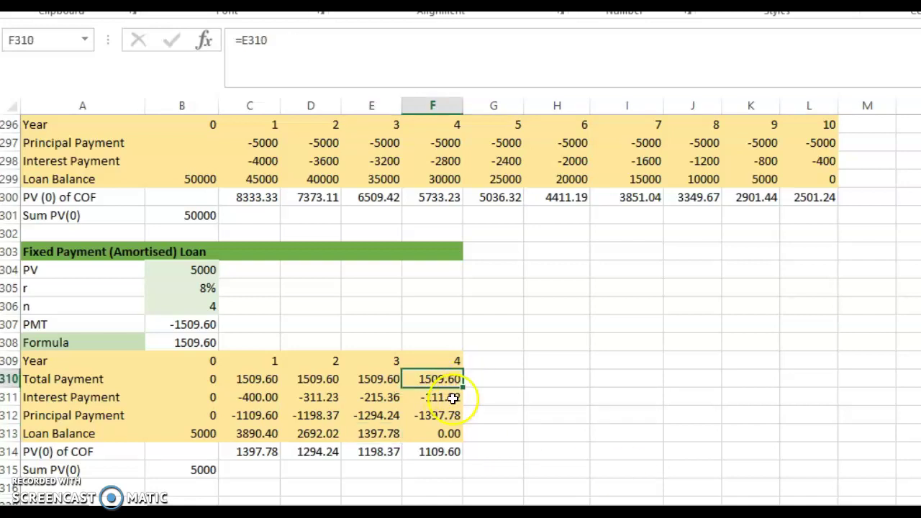
left_click(453, 397)
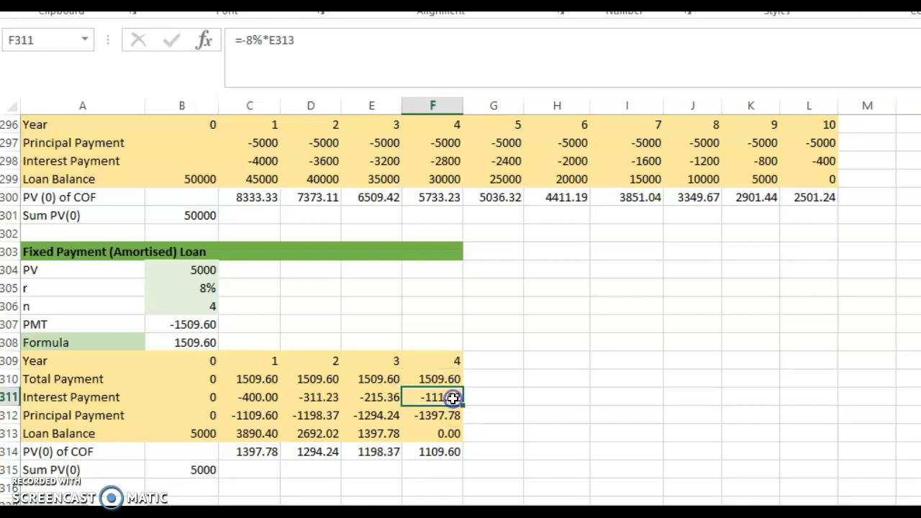
left_click(205, 288)
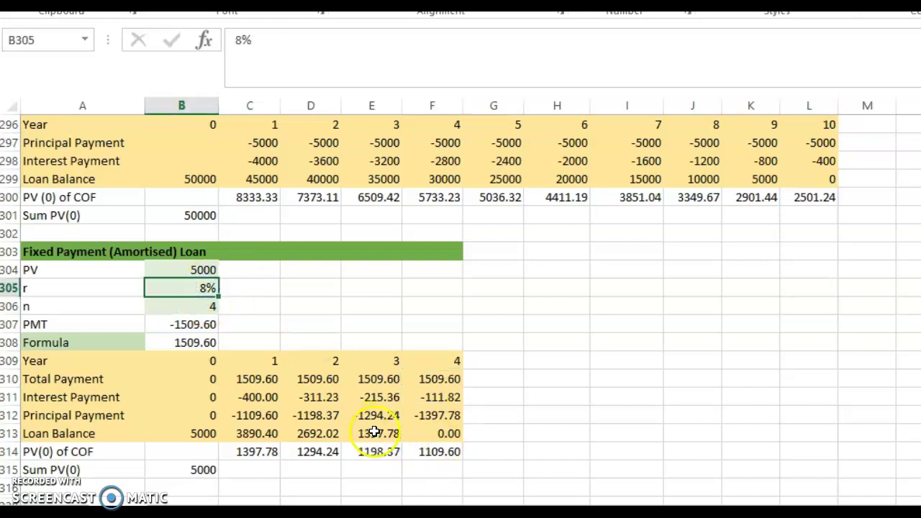
left_click(373, 433)
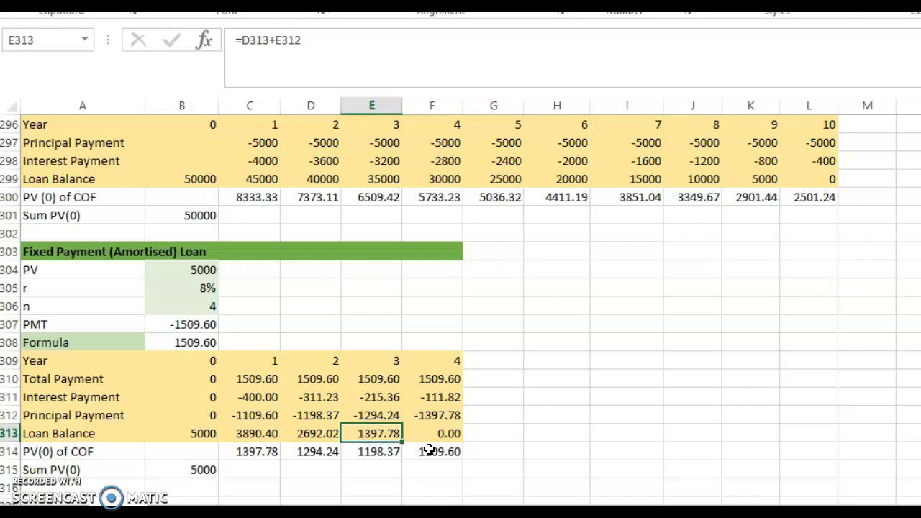
left_click(438, 397)
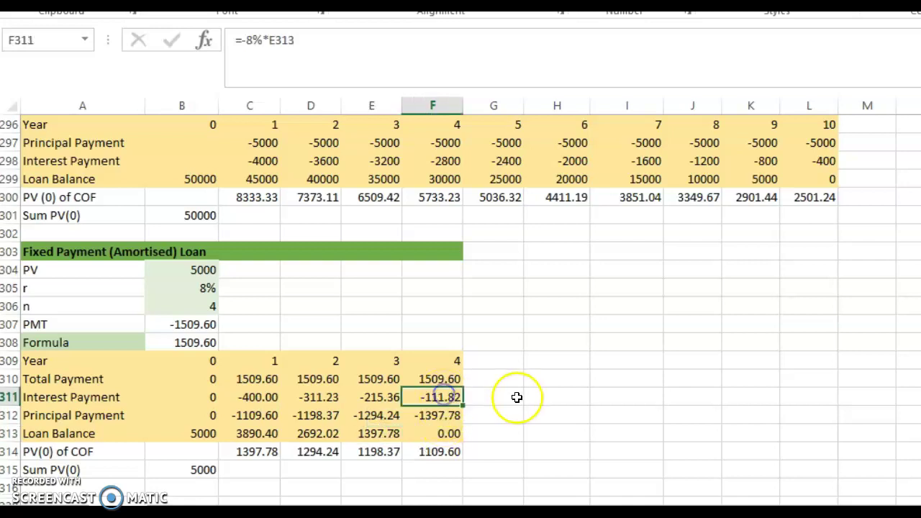
Step: Trace the year 4 principal payment in F312 to the total payment in F310 and the interest in F311
left_click(430, 378)
left_click(435, 396)
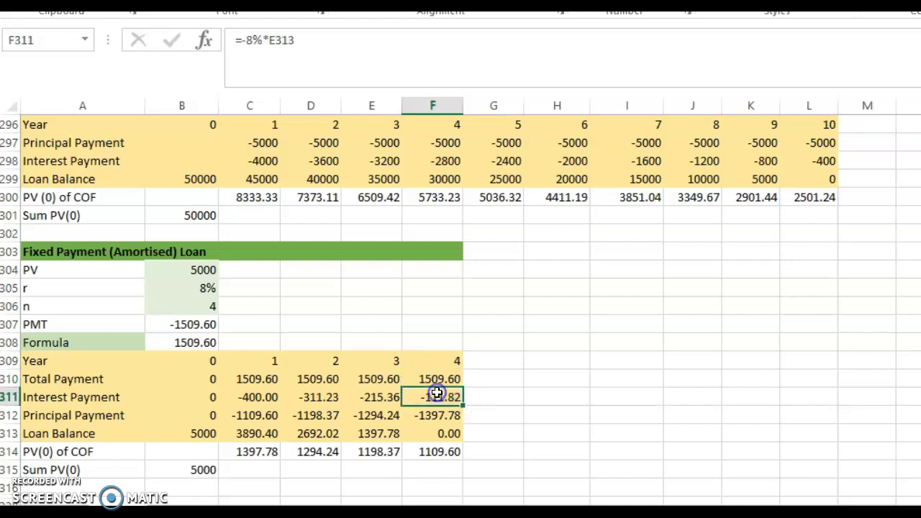
left_click(436, 413)
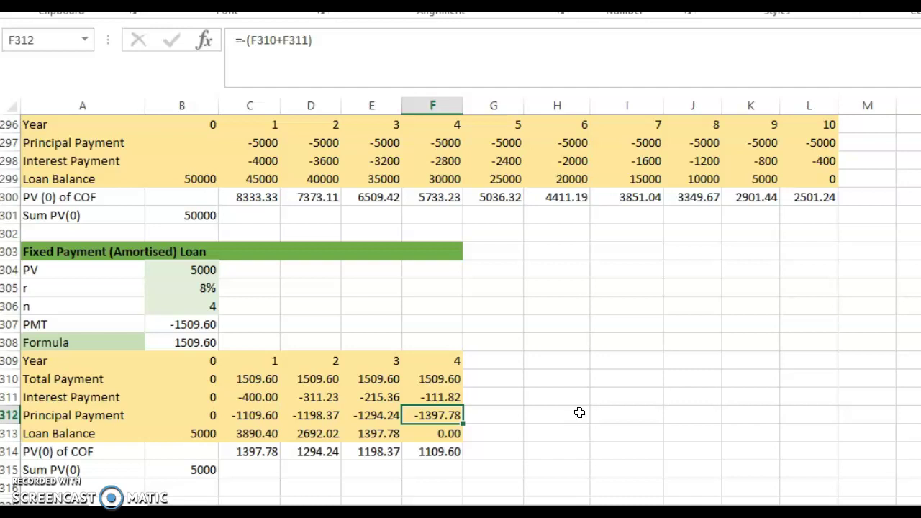
left_click(458, 415)
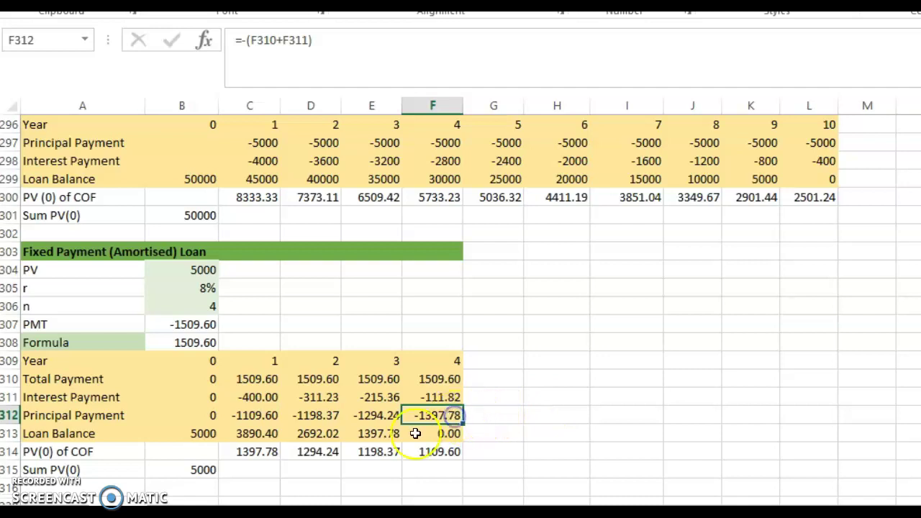
Step: Trace the year 4 loan balance in F313 to the year 3 balance in E313 and the year 4 principal payment in F312
left_click(378, 435)
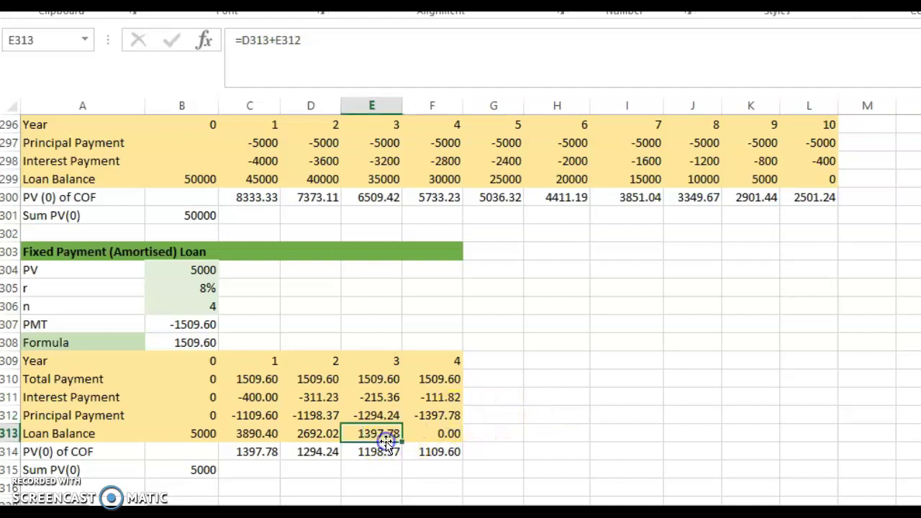
left_click(450, 415)
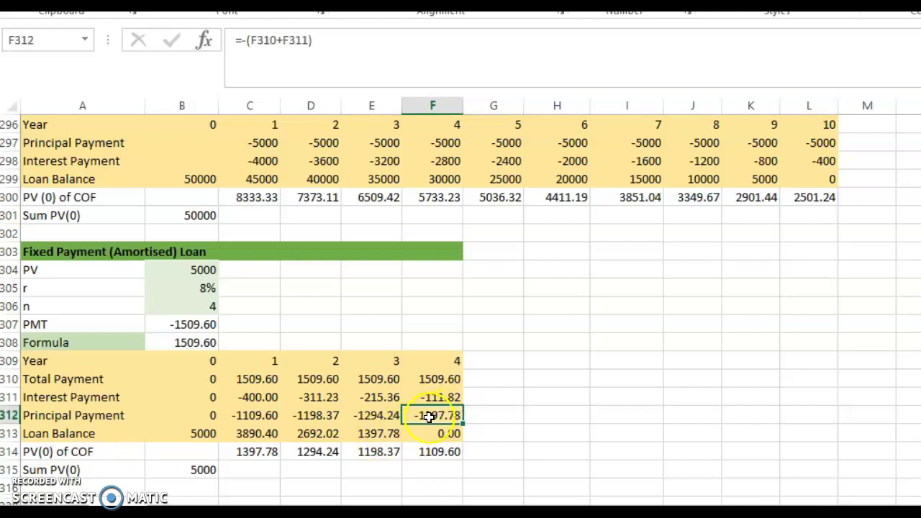
left_click(430, 433)
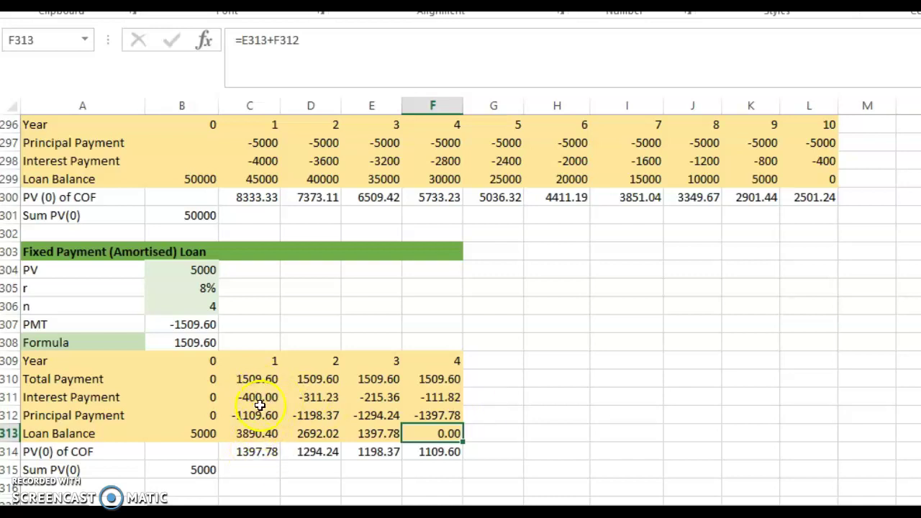
Step: Trace the year 1 present value in C314 to the year 1 total payment in C310, made up of interest and principal
left_click_drag(257, 397, 301, 413)
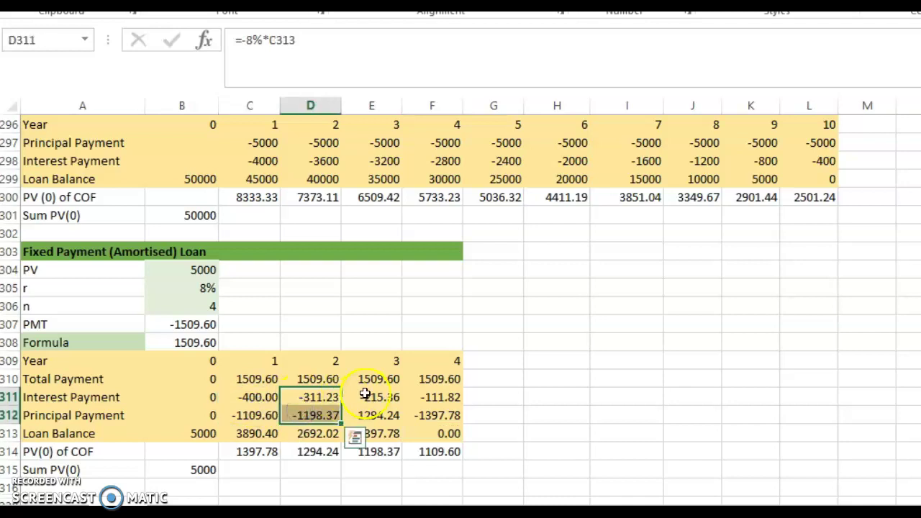
left_click(258, 453)
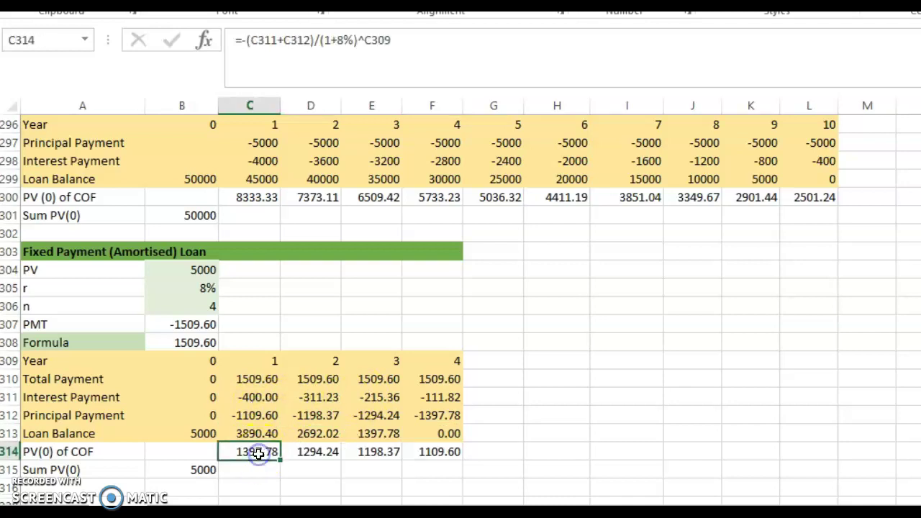
left_click(264, 379)
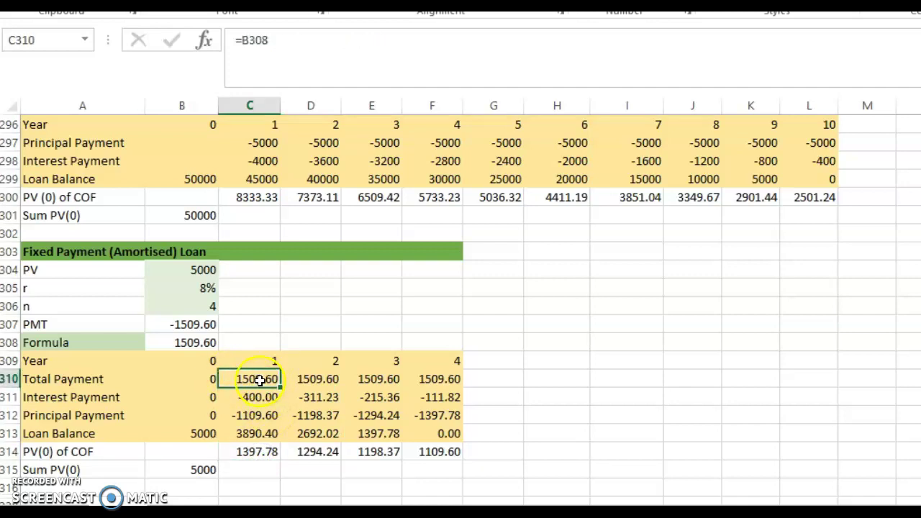
left_click(258, 452)
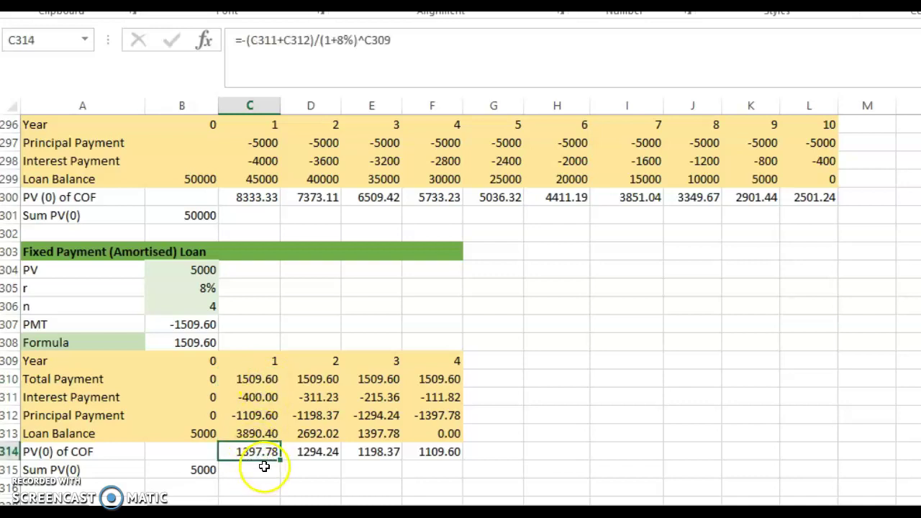
left_click(266, 380)
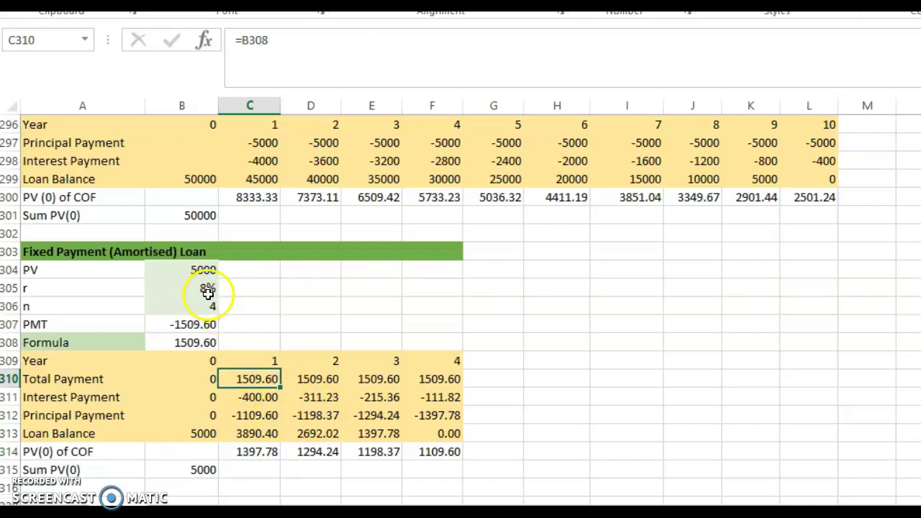
left_click(270, 450)
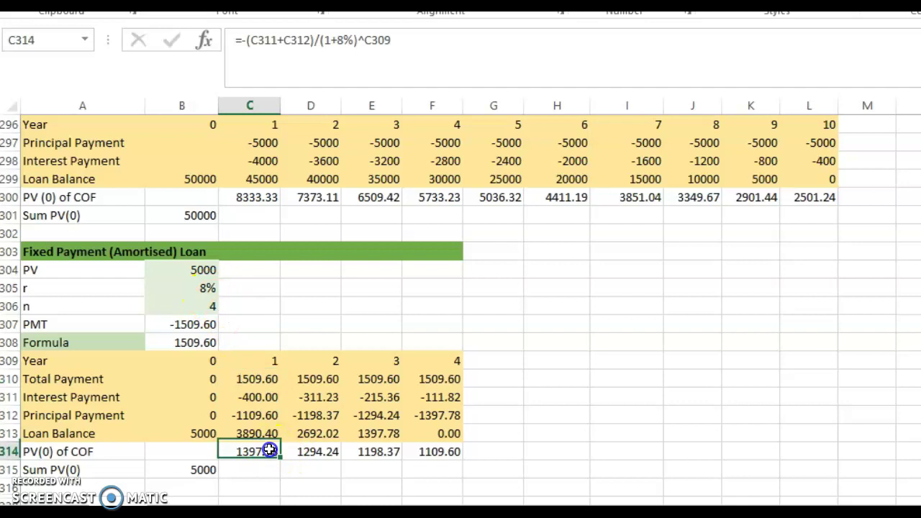
left_click(255, 380)
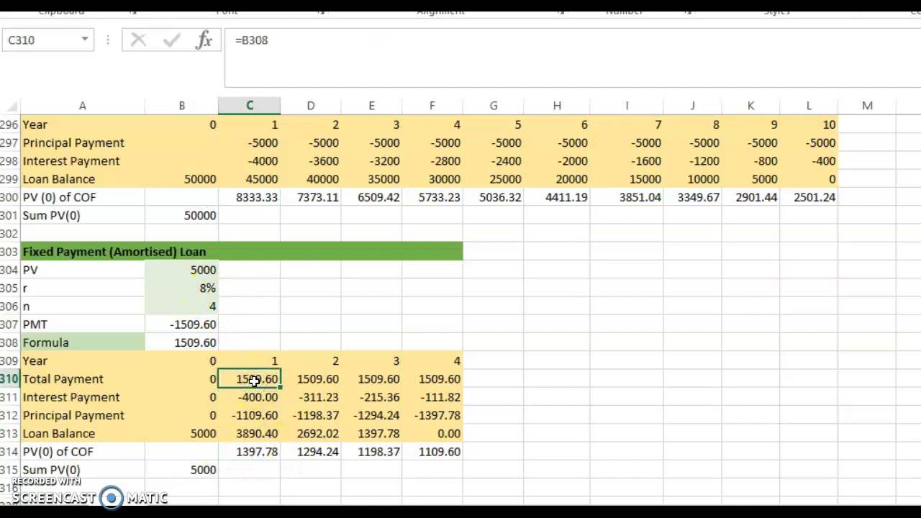
Step: Trace the year 2 present value in D314 to the year 2 total payment in D310 and the interest rate in B305
left_click(326, 452)
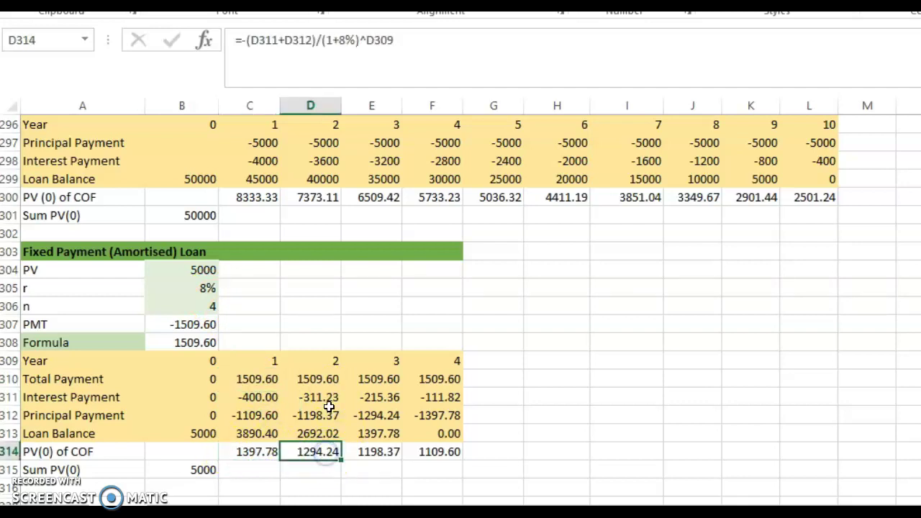
left_click(332, 380)
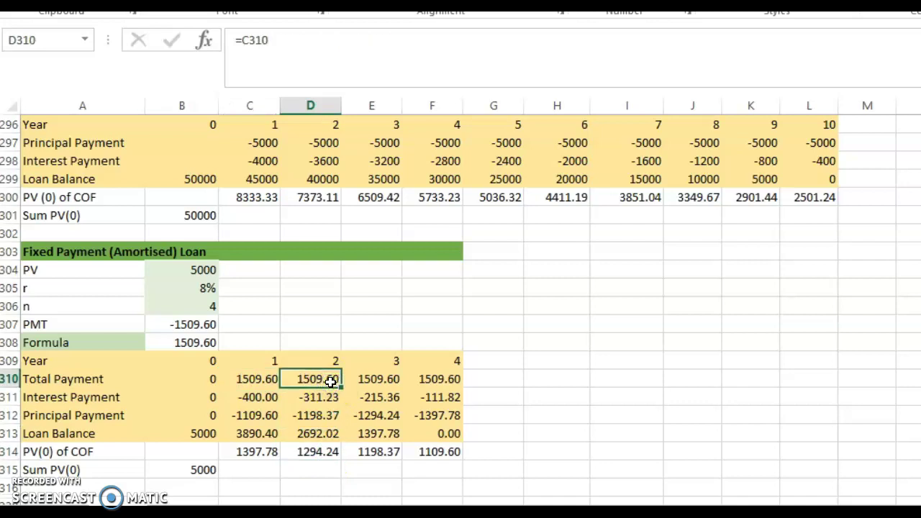
left_click(311, 452)
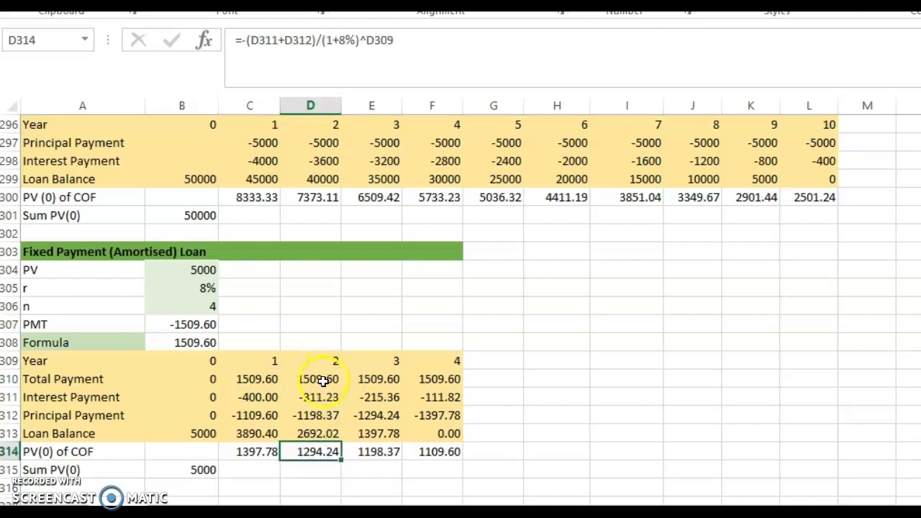
left_click(323, 380)
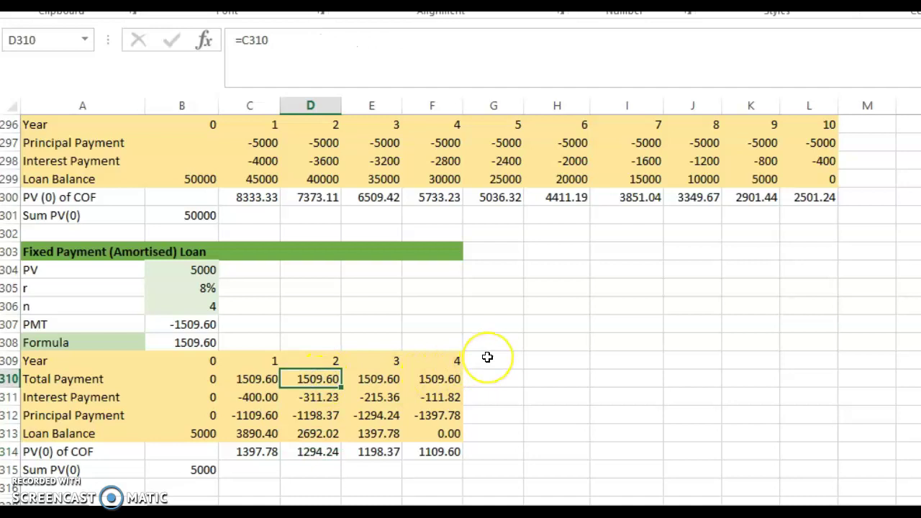
left_click(213, 288)
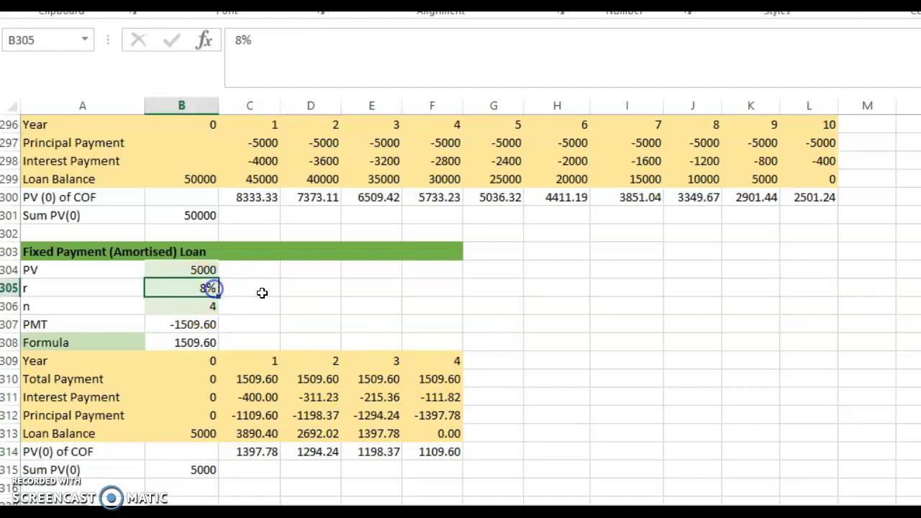
left_click(321, 452)
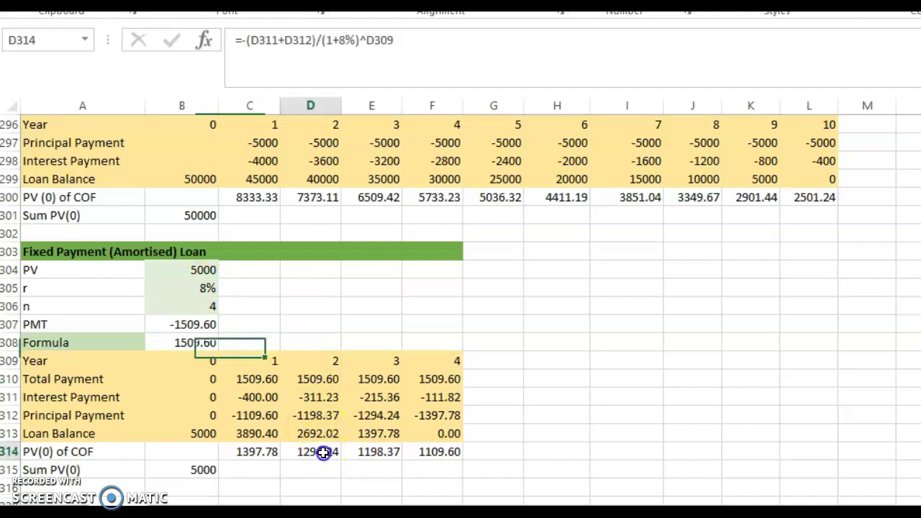
left_click(323, 376)
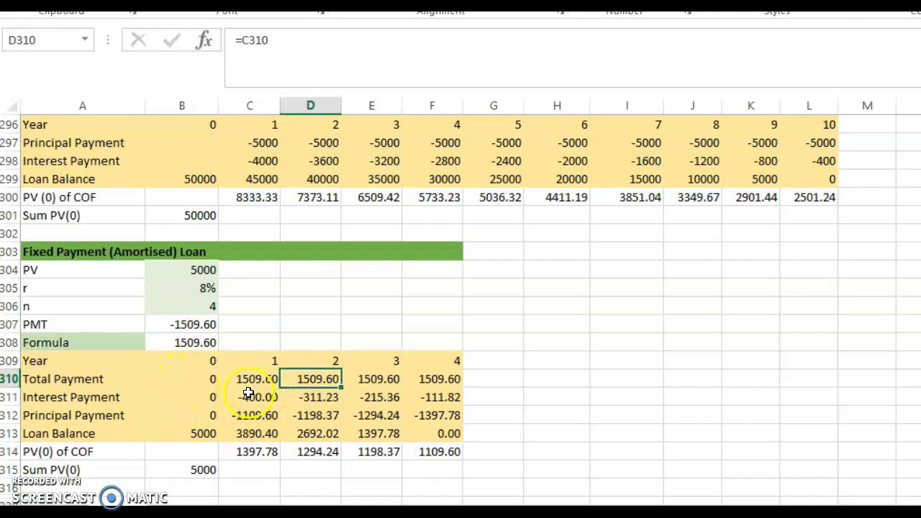
Step: Relate the year 3 and year 4 total payments in E310 and F310 to the row of present values in C314:F314
left_click(381, 381)
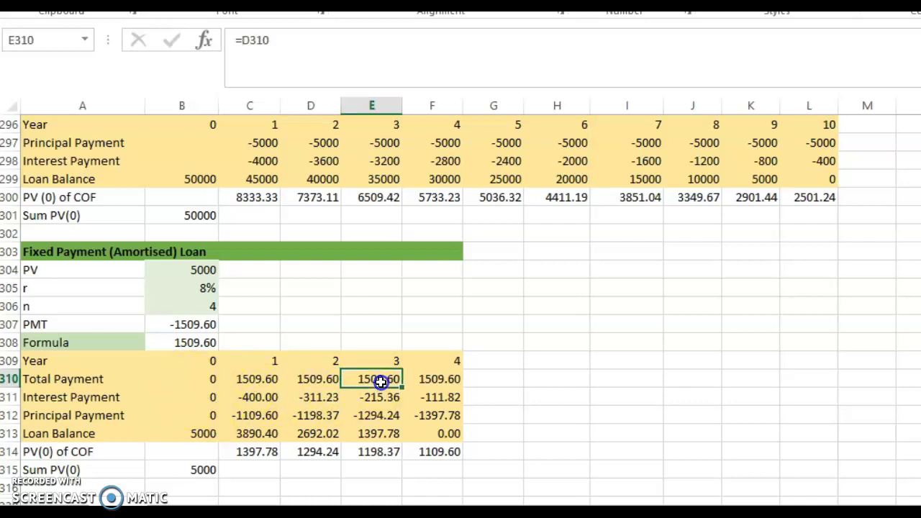
left_click(454, 380)
left_click_drag(256, 452, 410, 452)
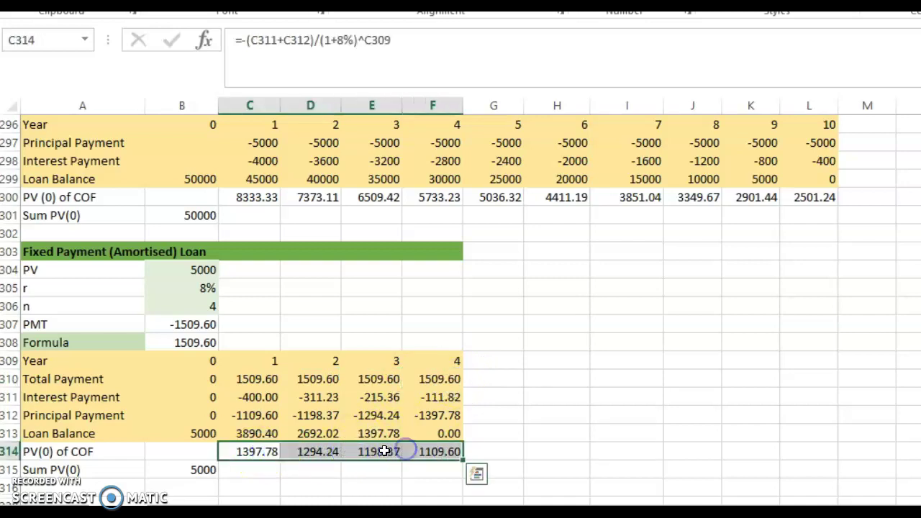
Step: Compare the sum of the present values C314:F314 in B315 with the year 0 loan balance in B313
left_click(199, 470)
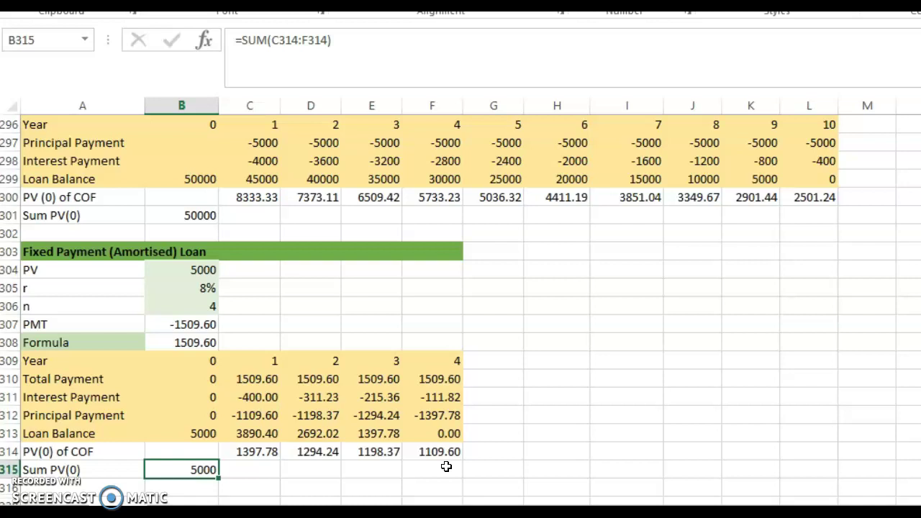
left_click(196, 434)
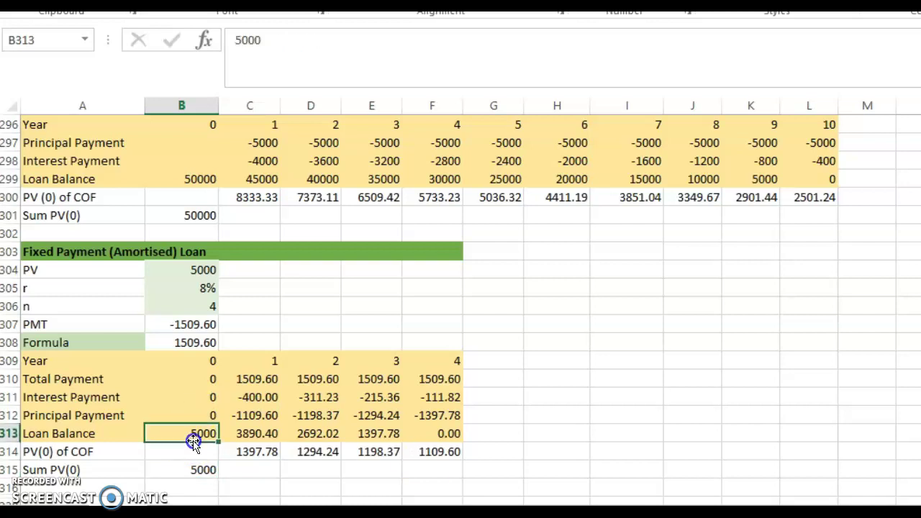
left_click(238, 452)
left_click_drag(238, 451, 425, 454)
left_click(204, 469)
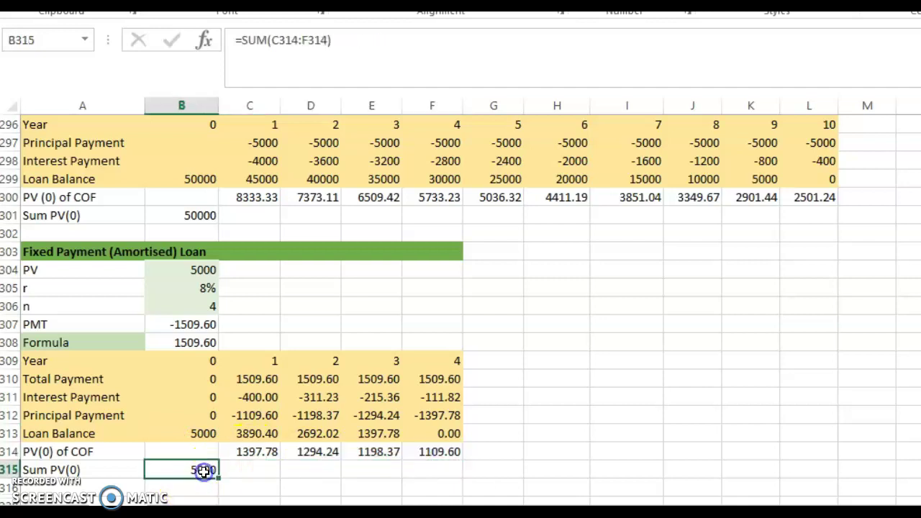
left_click(206, 433)
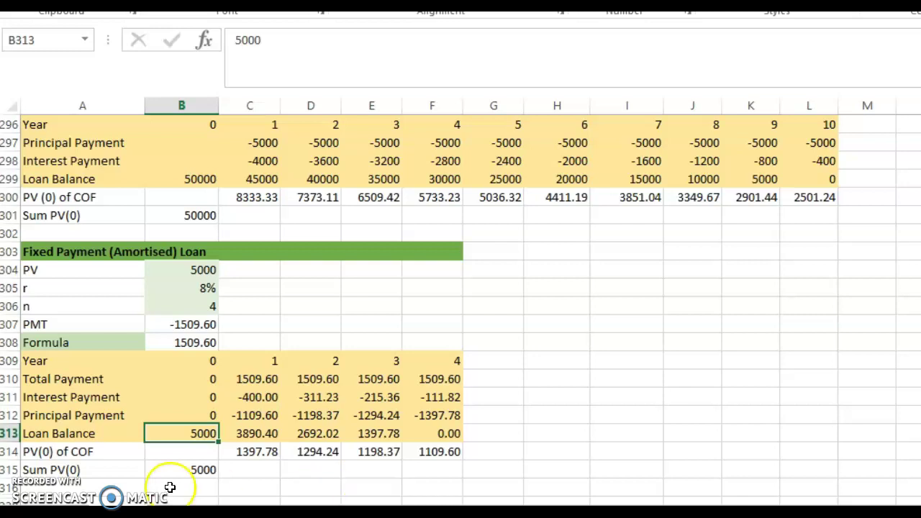
Step: Switch to the presentation's "Quick Quiz – Part VI" slide and point out the questions on pure discount loans
key("alt+Tab")
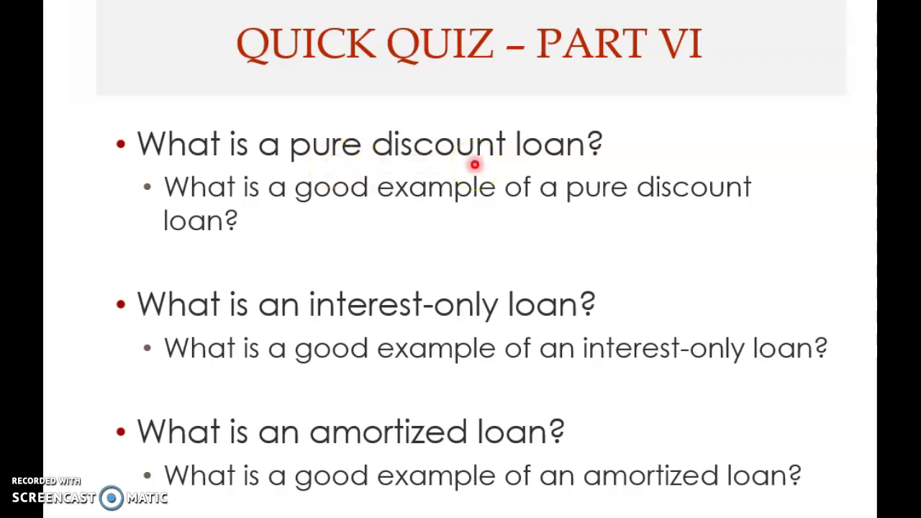
left_click(360, 187)
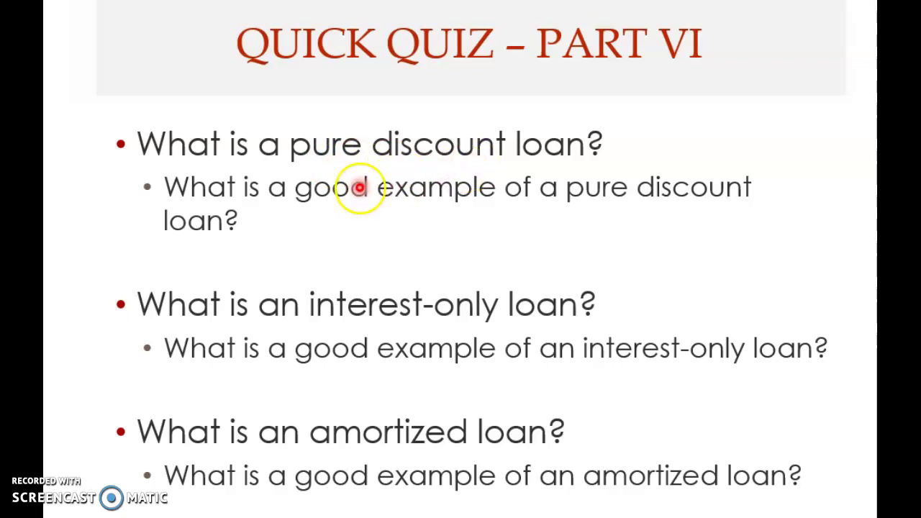
left_click(551, 187)
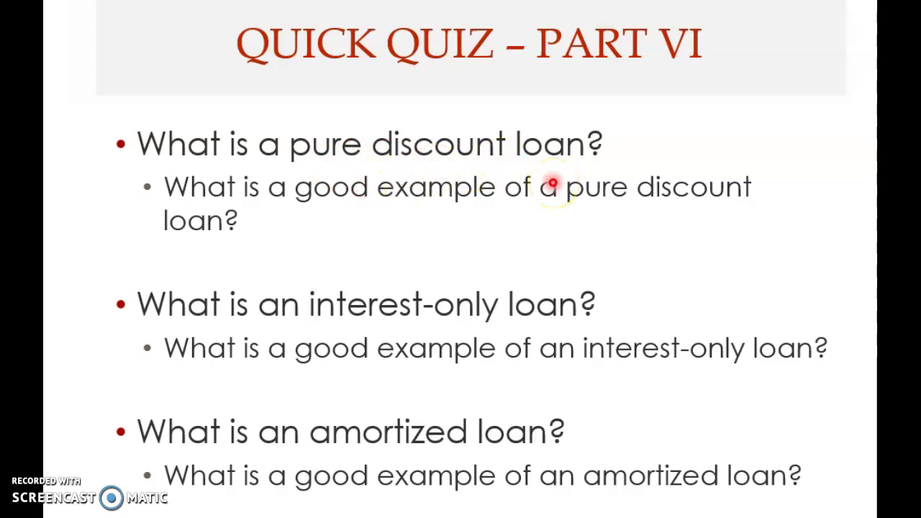